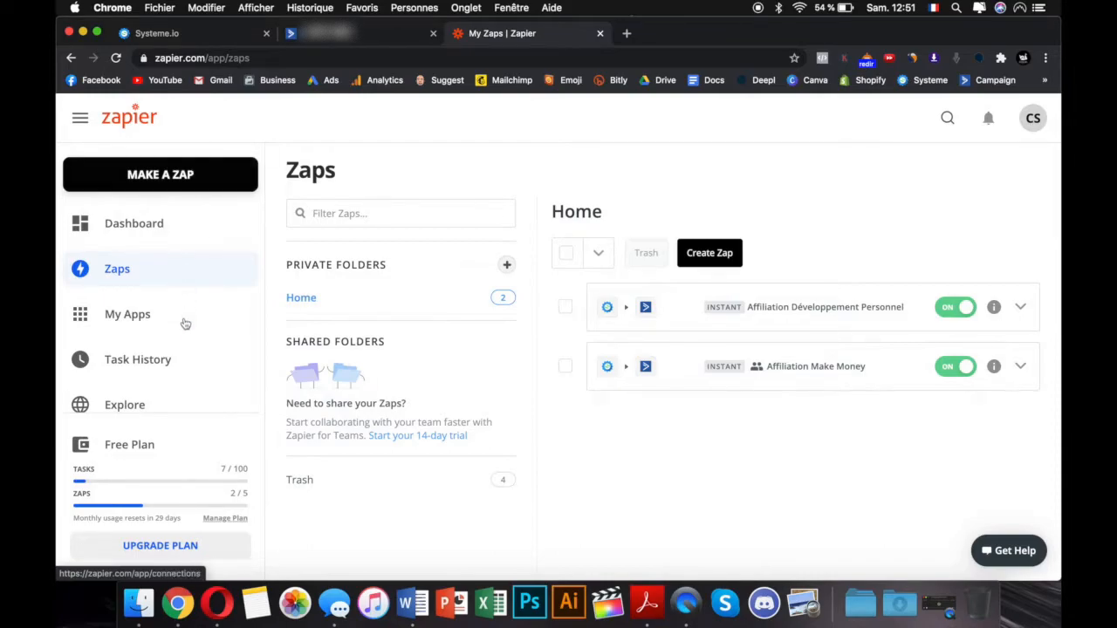
Examine the Free Plan's task and zap usage on the Zaps page.
scroll(187, 359, down, 1)
scroll(186, 367, up, 1)
scroll(197, 477, down, 1)
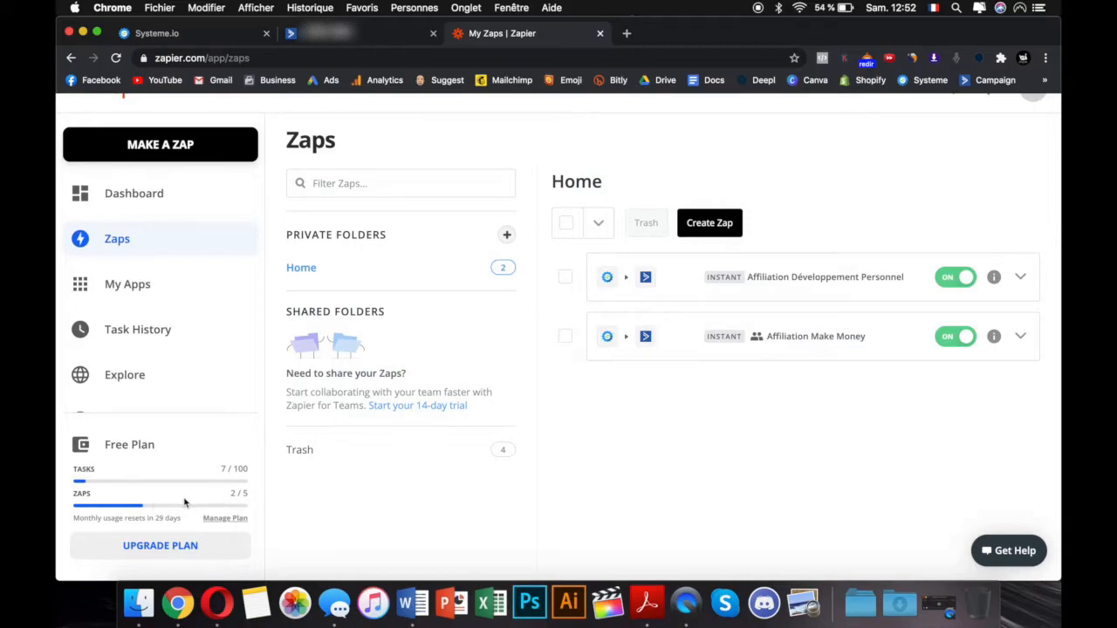
scroll(185, 500, down, 1)
scroll(183, 498, up, 1)
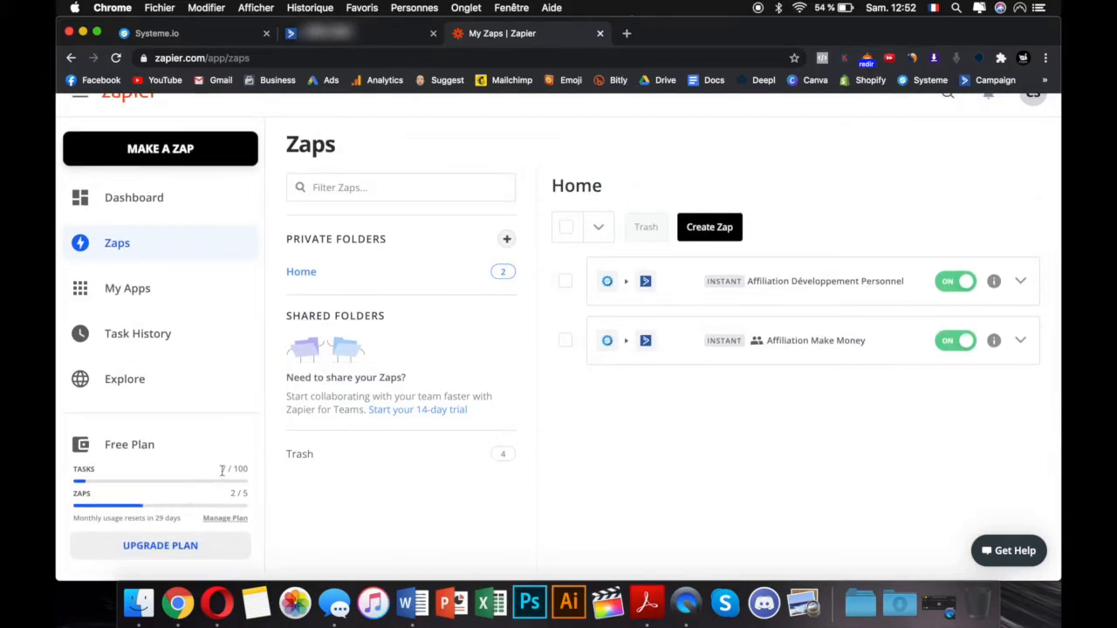
scroll(223, 471, up, 1)
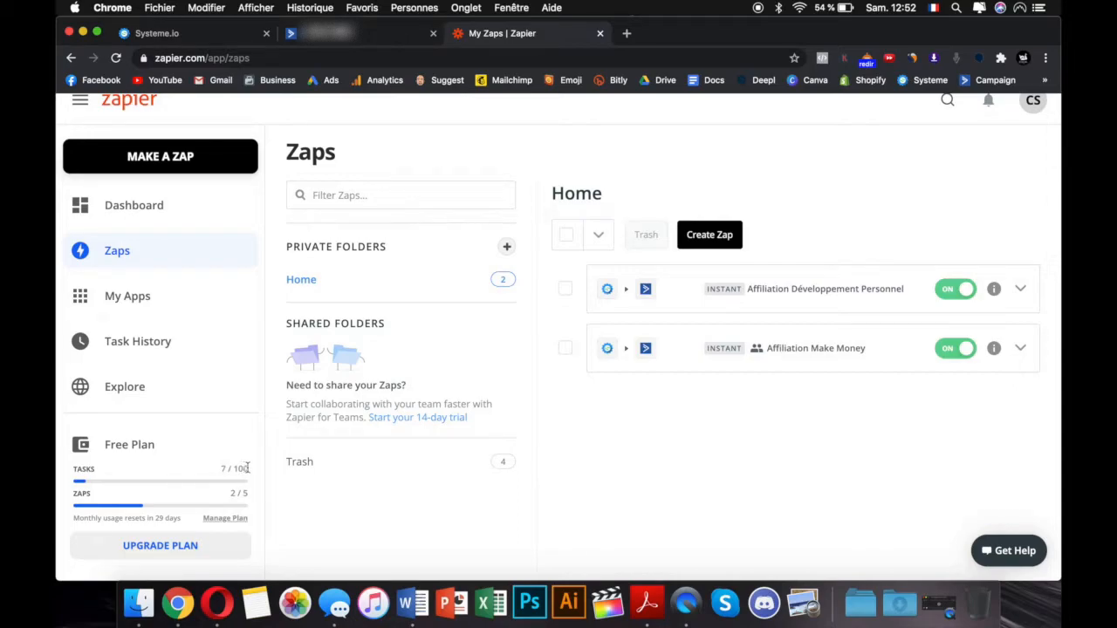
scroll(223, 476, down, 1)
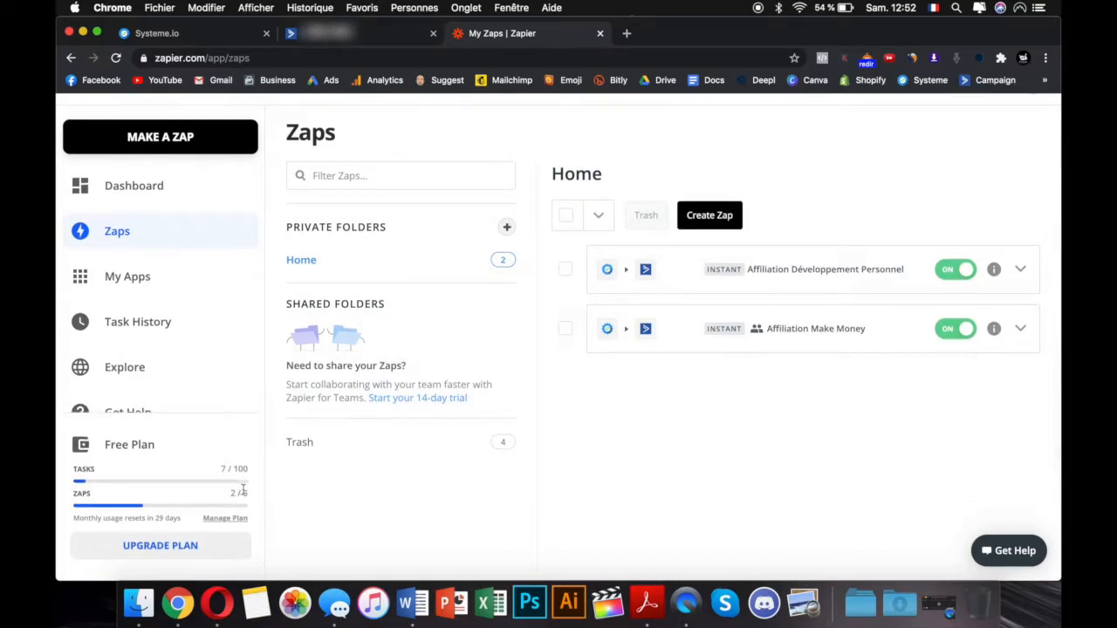
scroll(244, 490, up, 2)
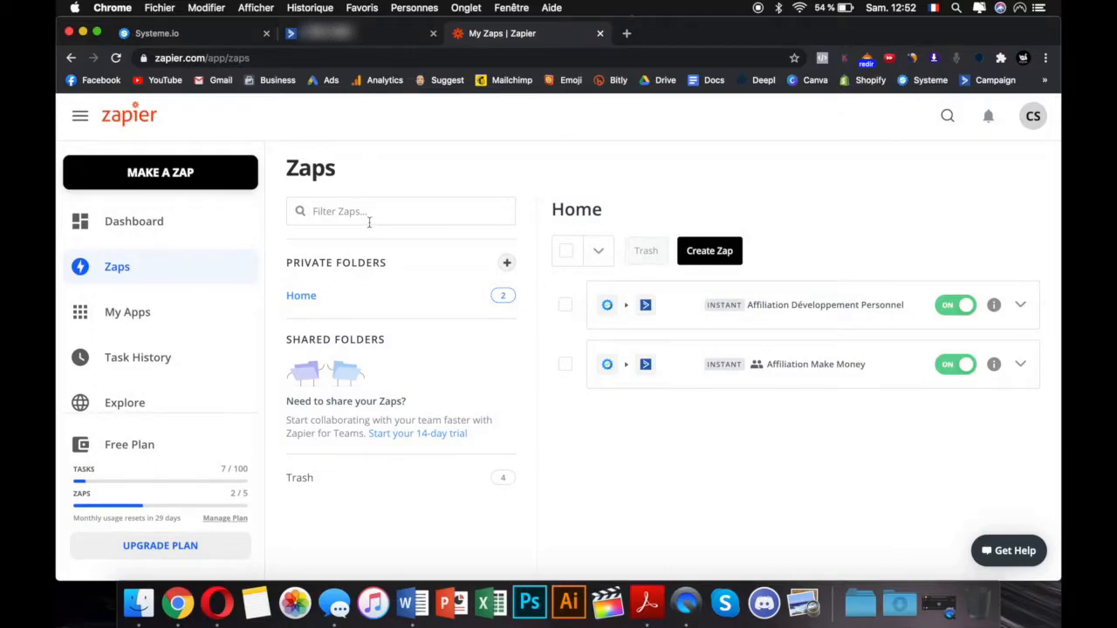
Create a new zap with Systeme.io as the trigger app and New Optin as the trigger event.
click(197, 175)
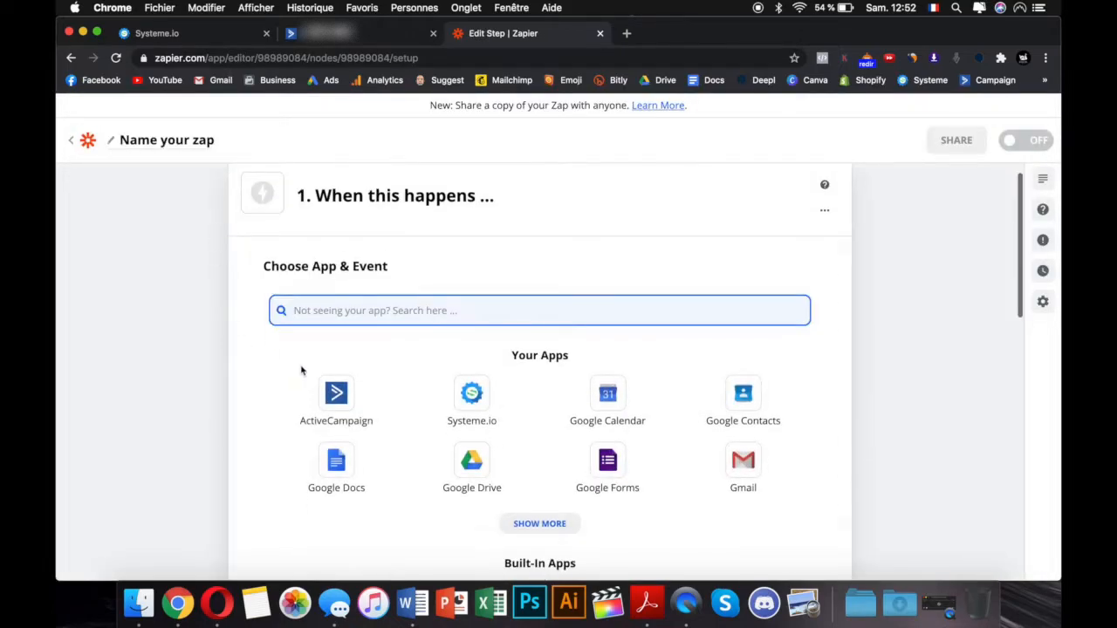
click(469, 393)
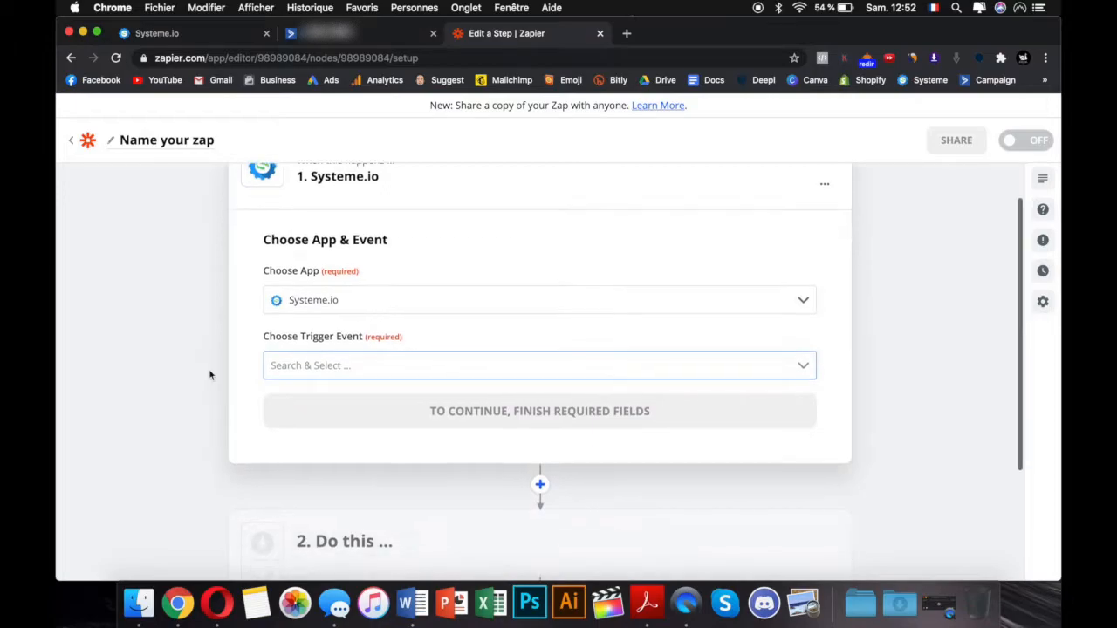
click(292, 365)
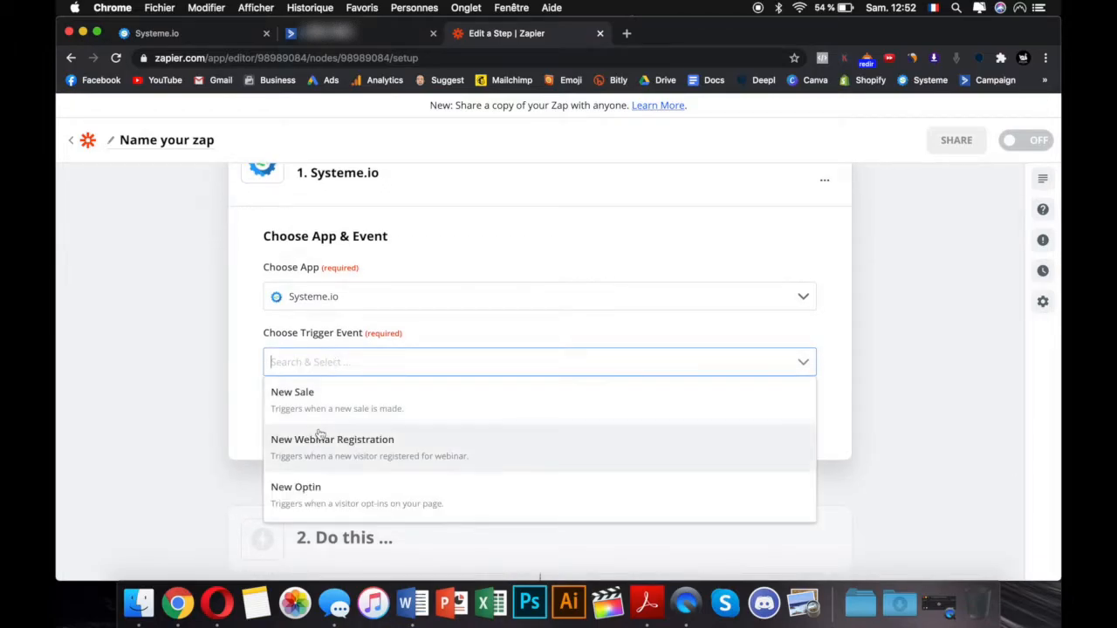
scroll(320, 433, down, 1)
scroll(320, 435, down, 1)
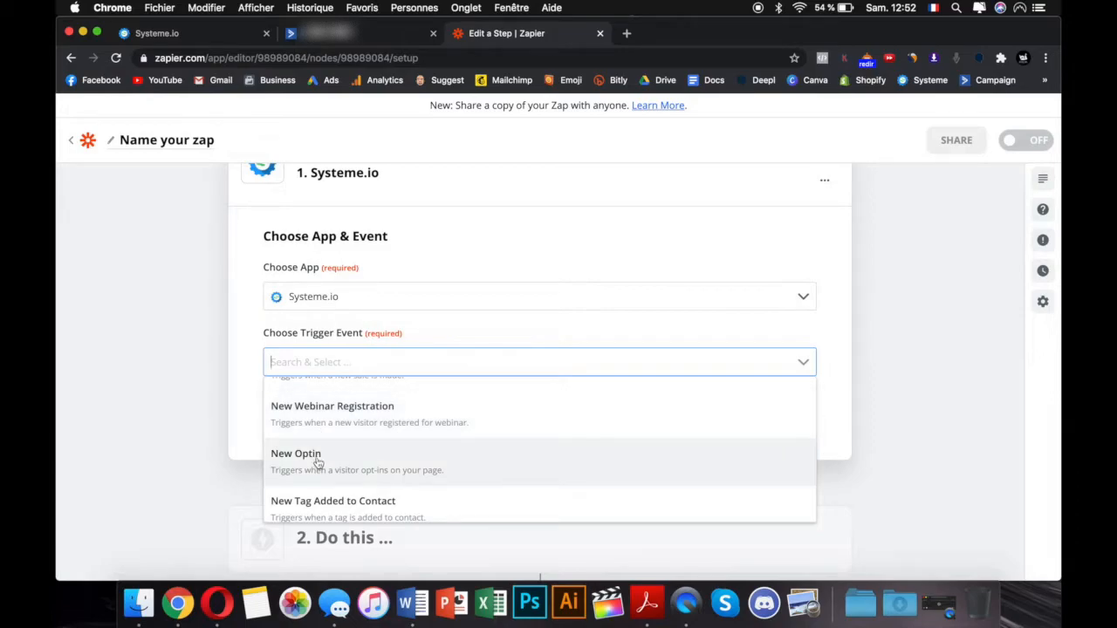
click(318, 463)
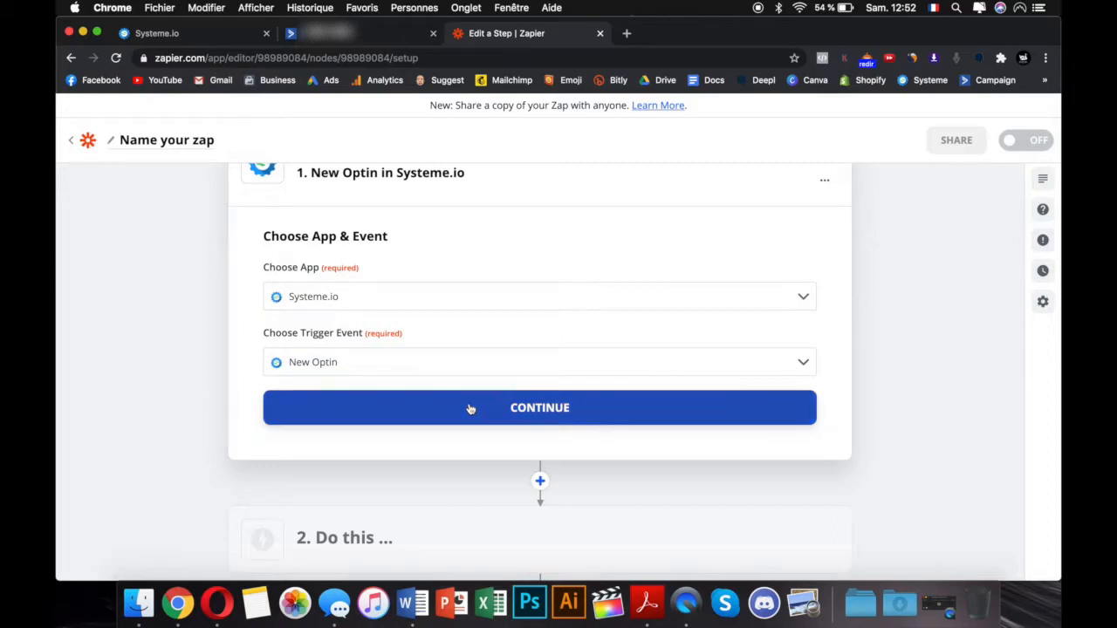
click(499, 408)
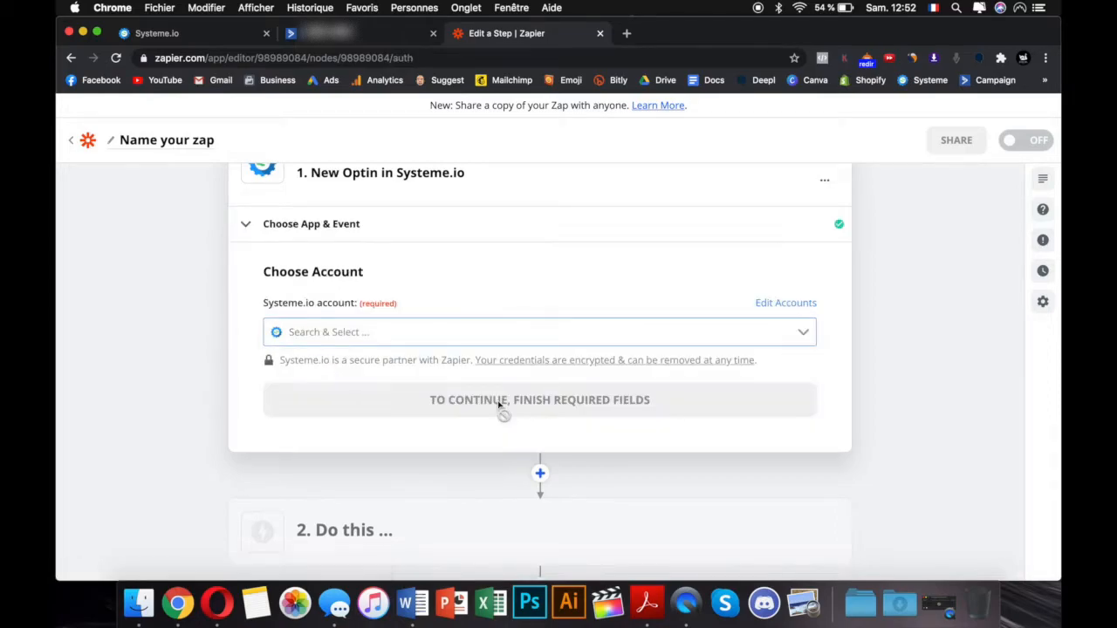
Select the connected Systeme.io account for the trigger and continue to its customization.
click(328, 335)
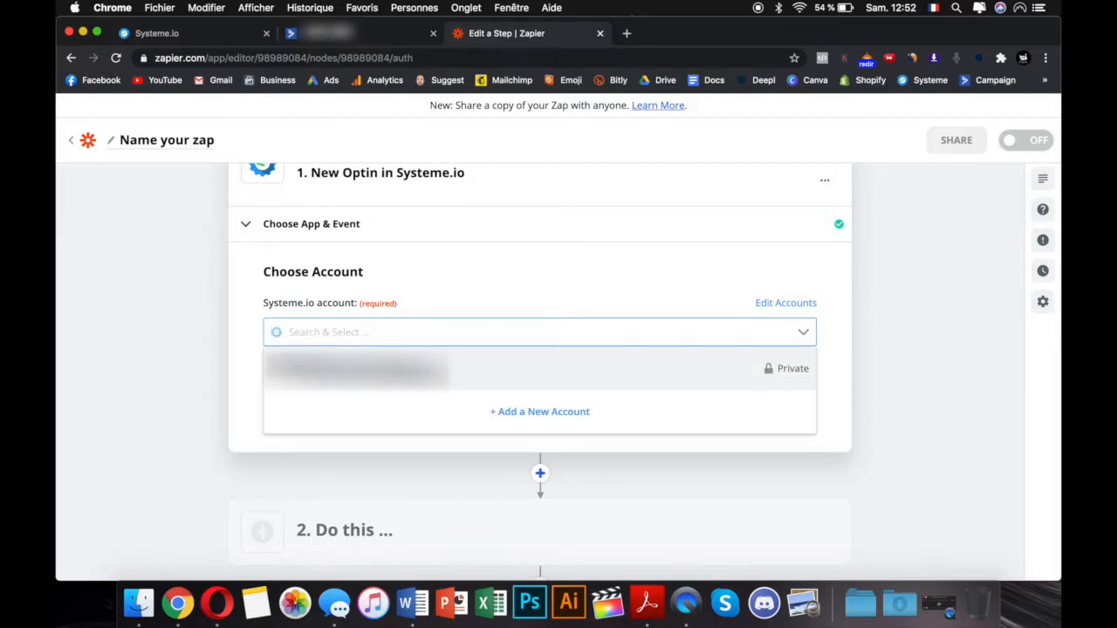
click(513, 370)
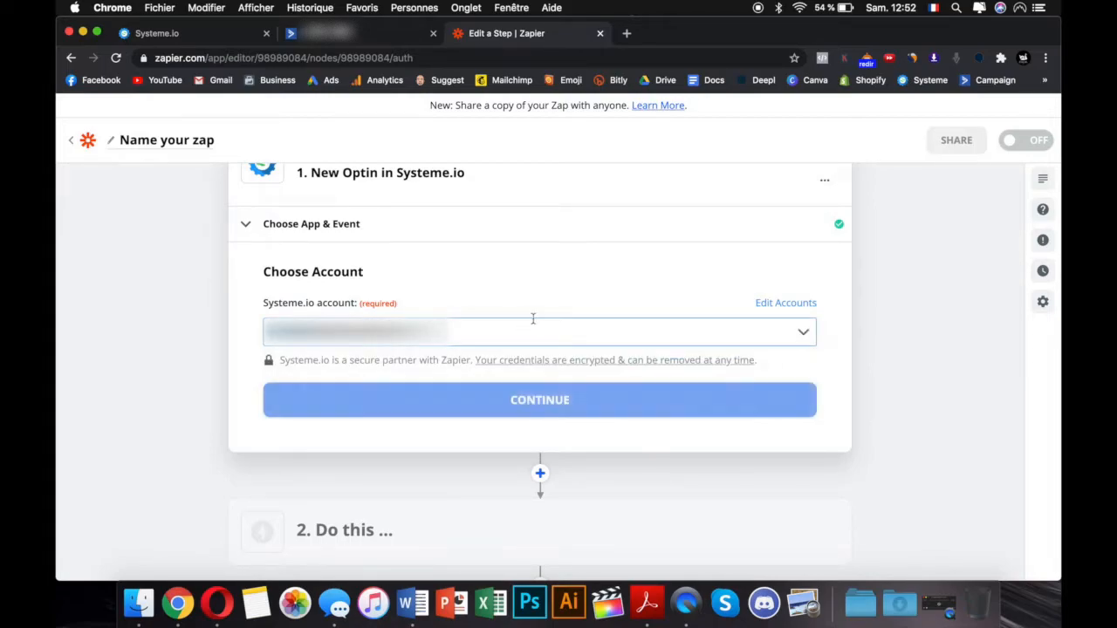
click(522, 400)
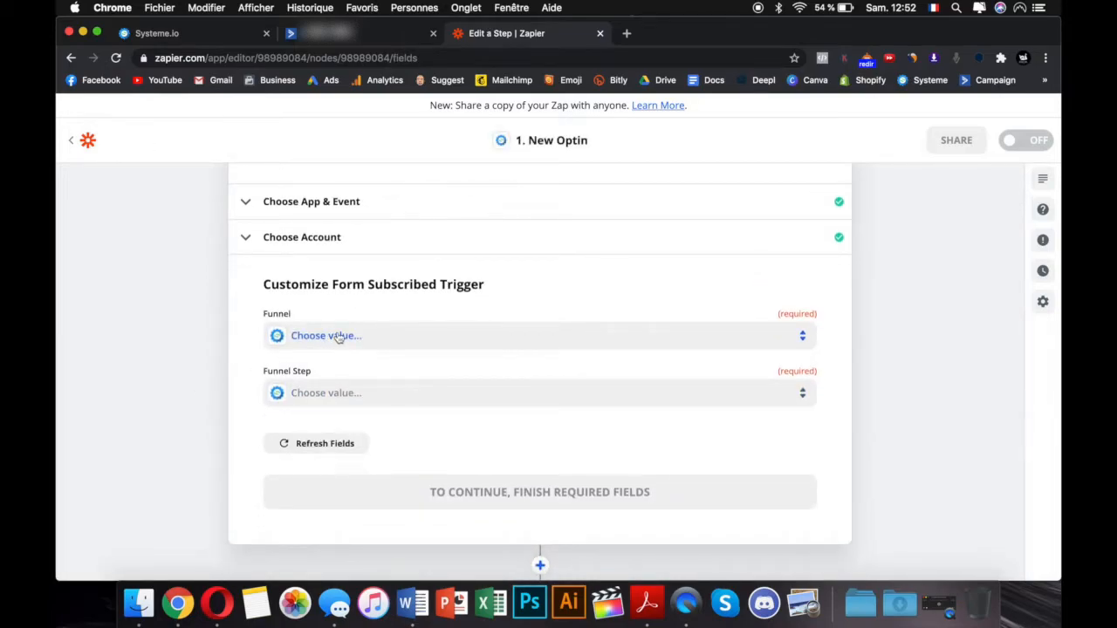
Set the trigger's funnel to EXEMPLE and its funnel step to Page de capture, and continue.
click(339, 336)
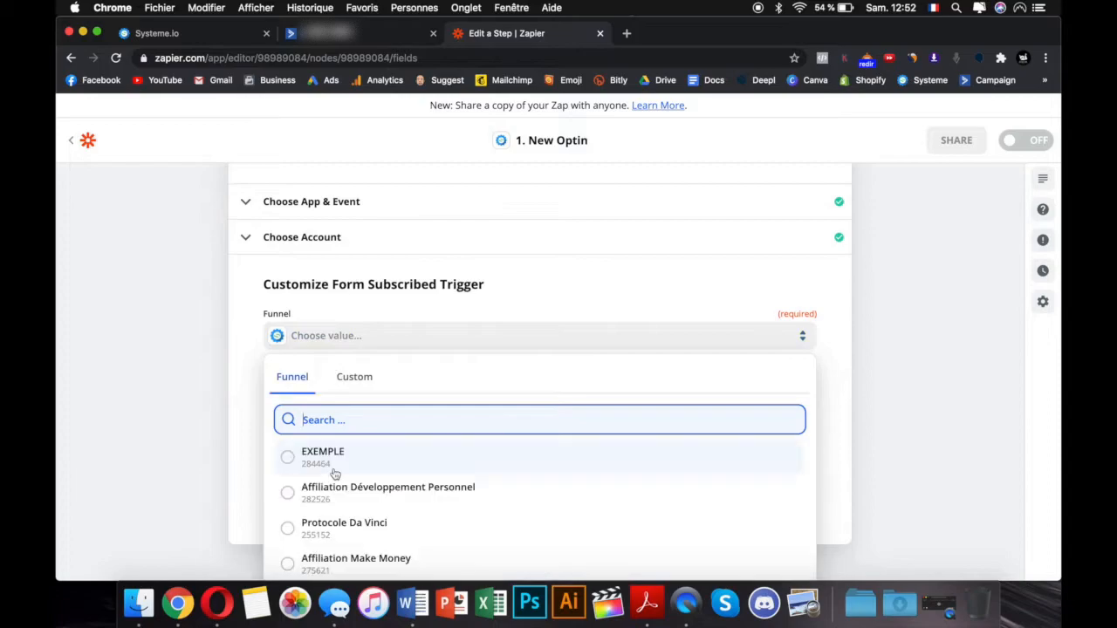
click(321, 456)
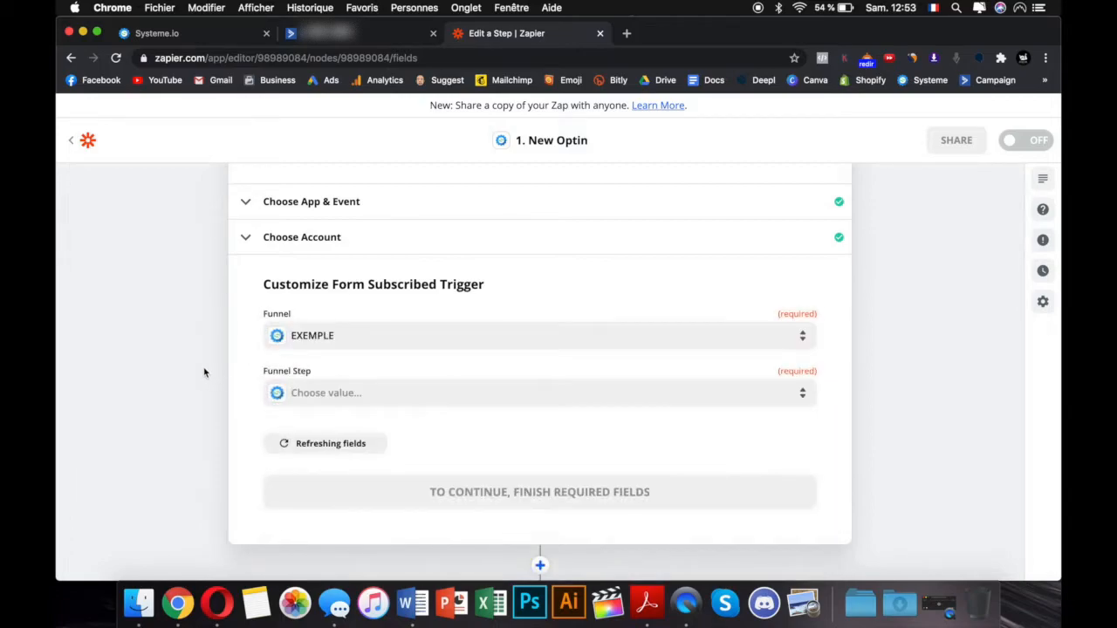
click(366, 399)
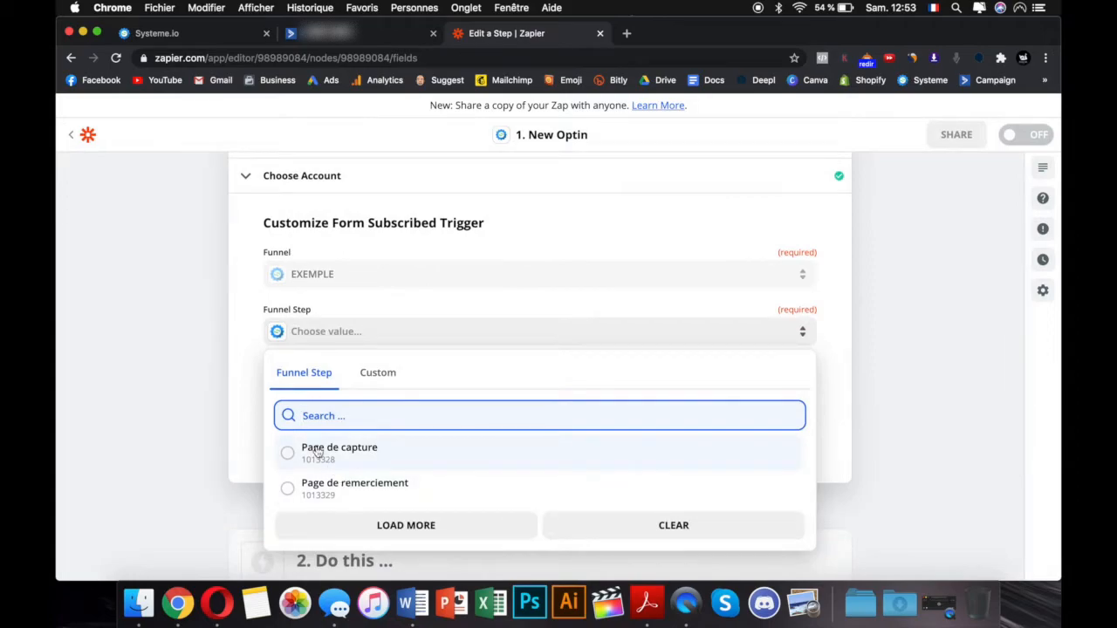
click(318, 450)
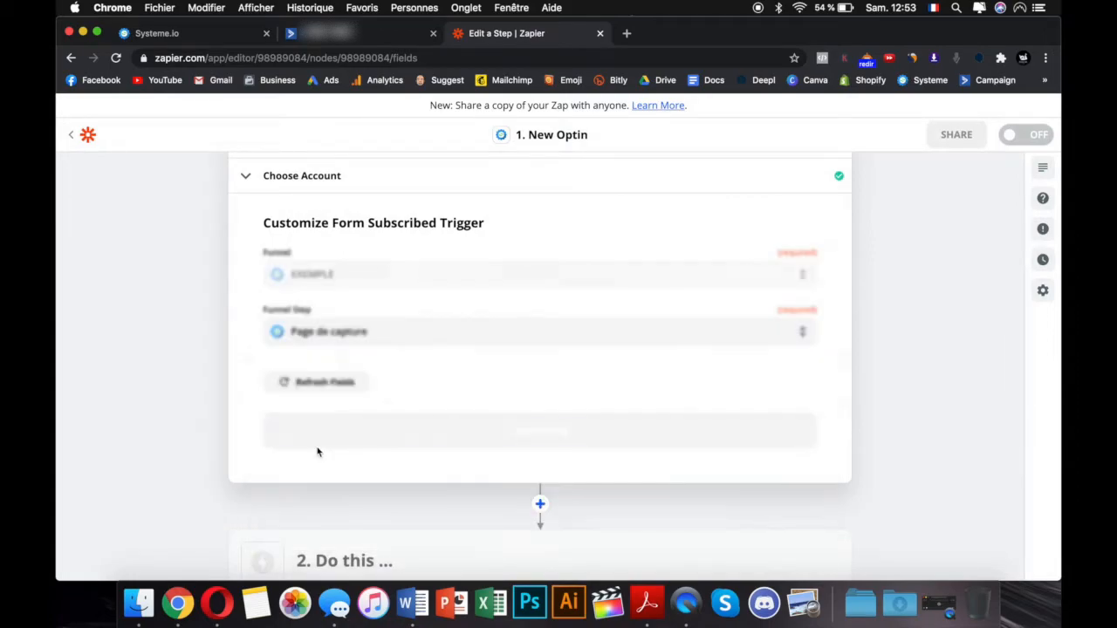
click(500, 446)
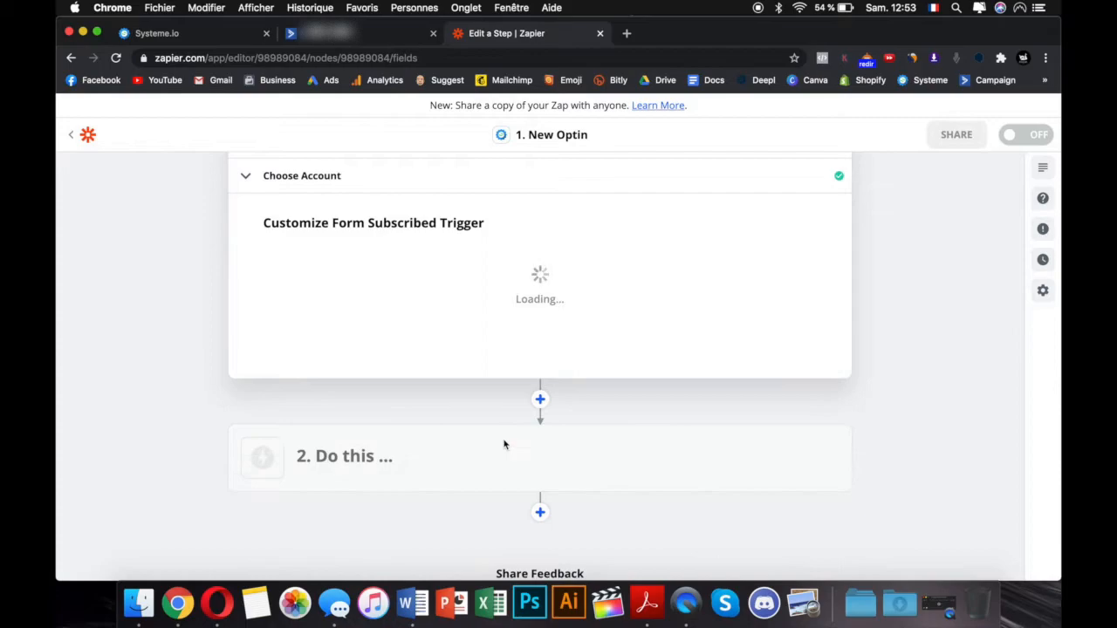
Test the New Optin trigger, review the sample contact data and continue to the action setup.
scroll(536, 440, down, 1)
click(551, 413)
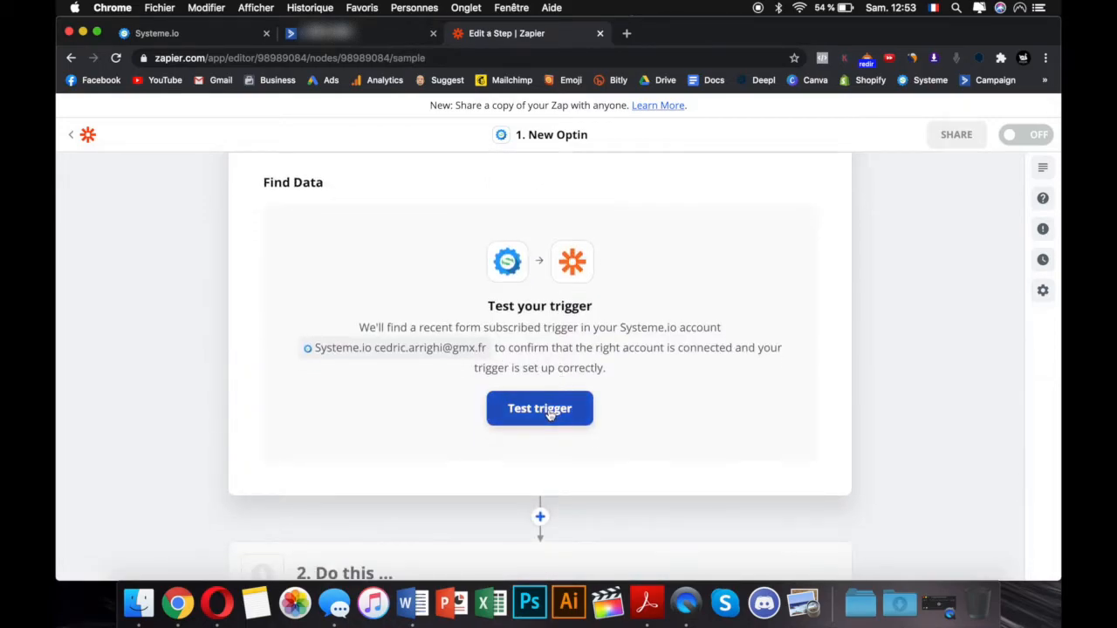
scroll(443, 464, down, 5)
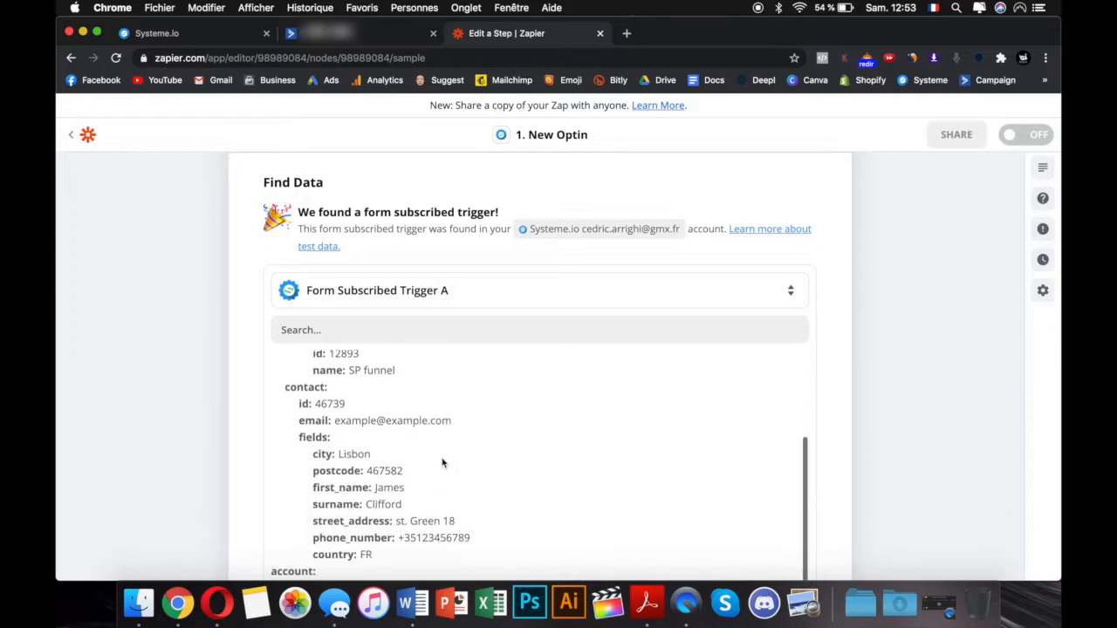
click(541, 443)
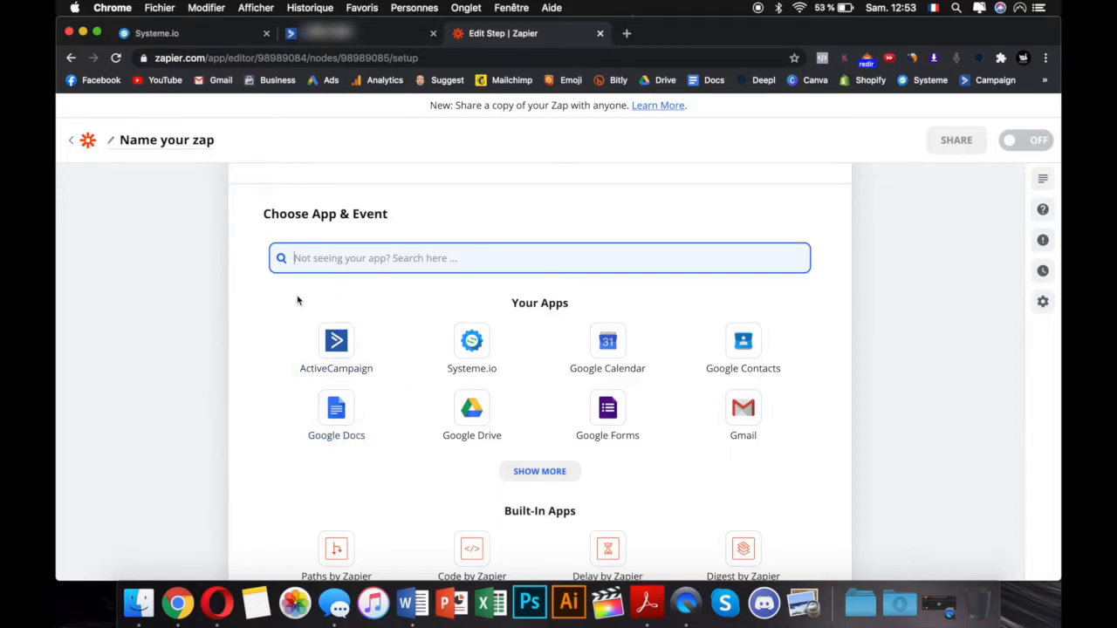
Set the action app to ActiveCampaign with the Create/Update Contact event and continue.
click(335, 342)
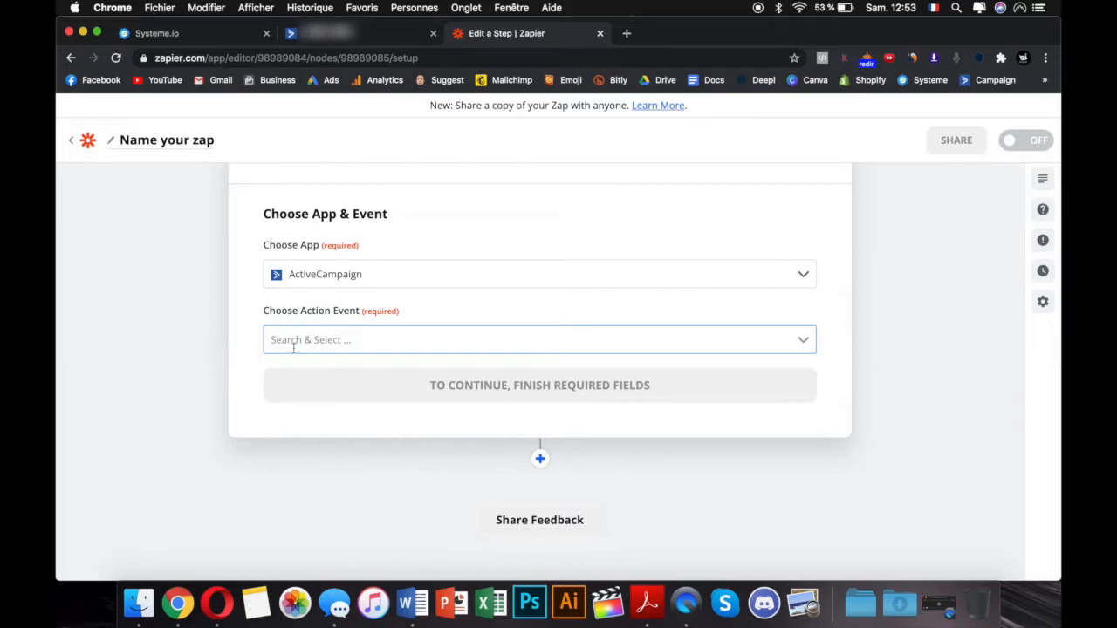
click(351, 339)
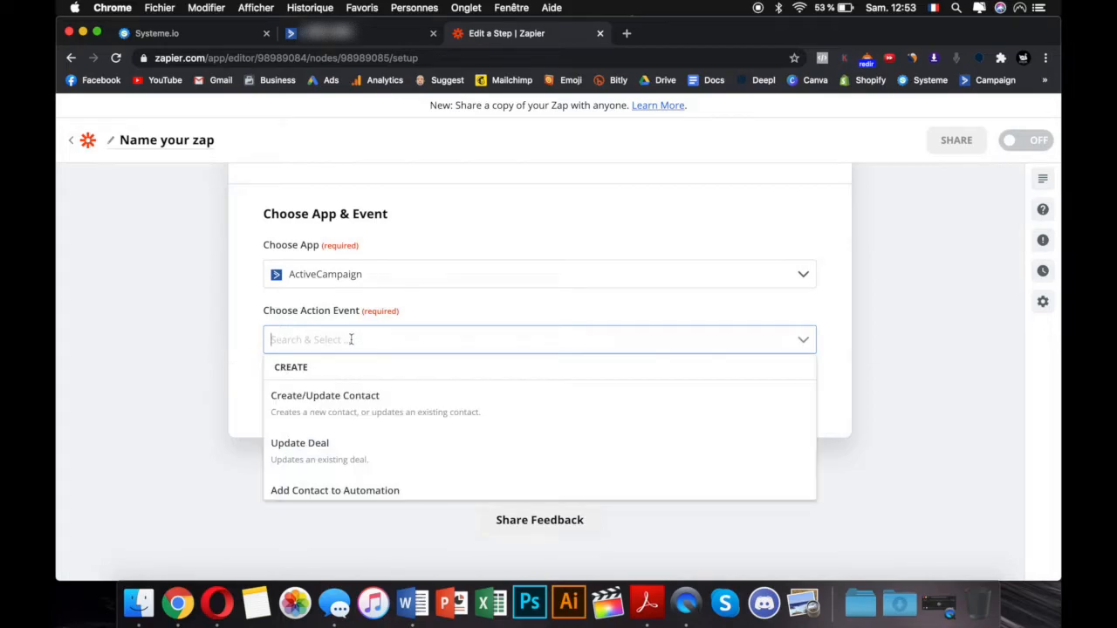
scroll(342, 431, down, 3)
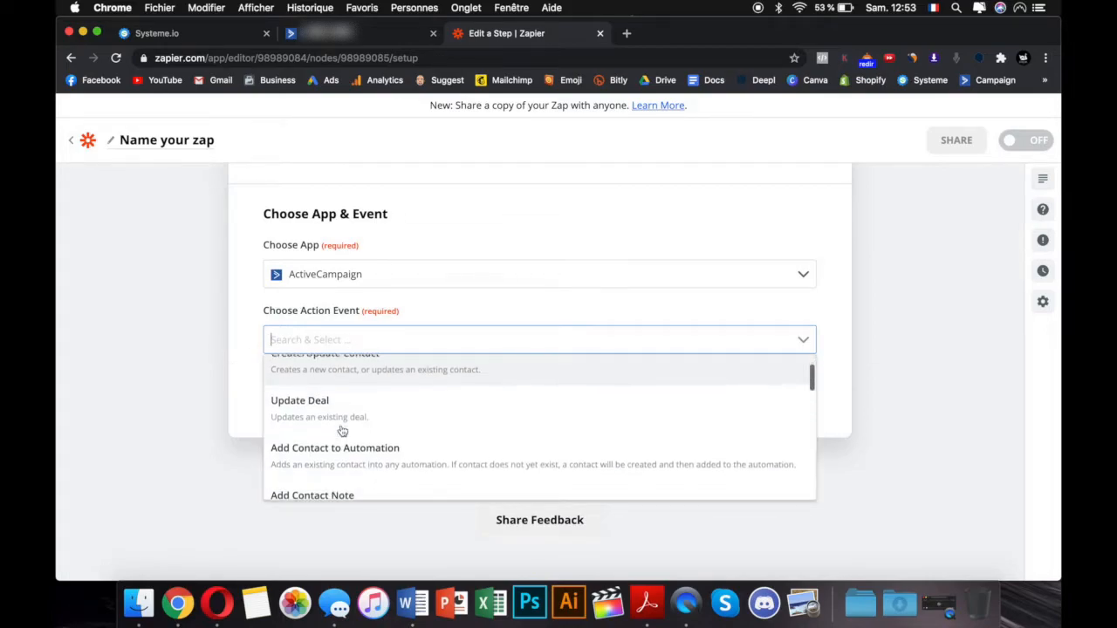
scroll(342, 431, up, 3)
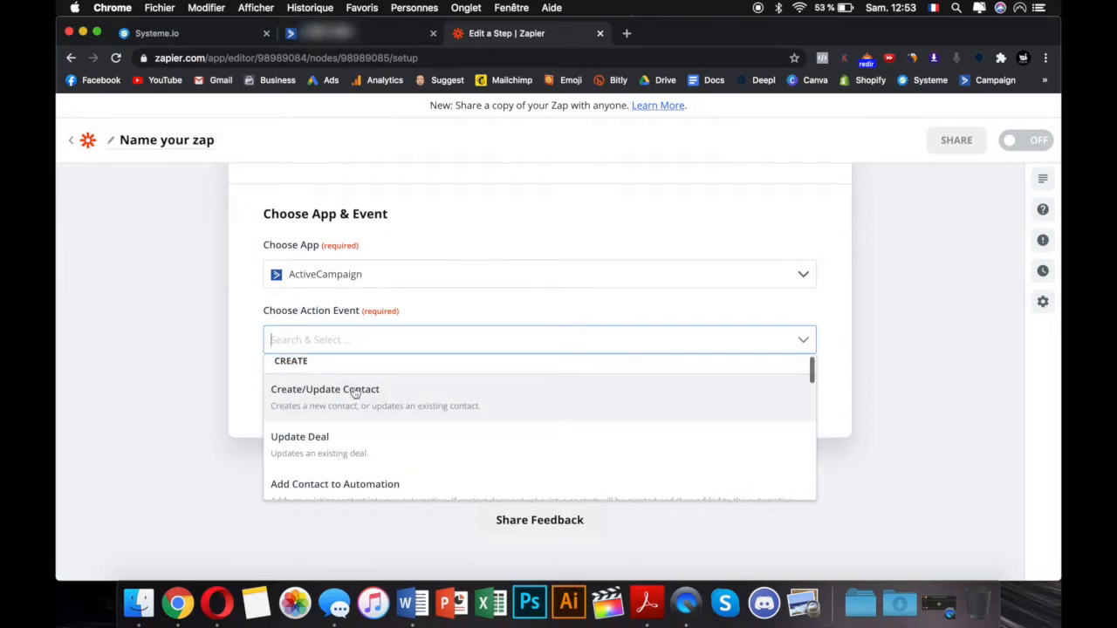
click(355, 395)
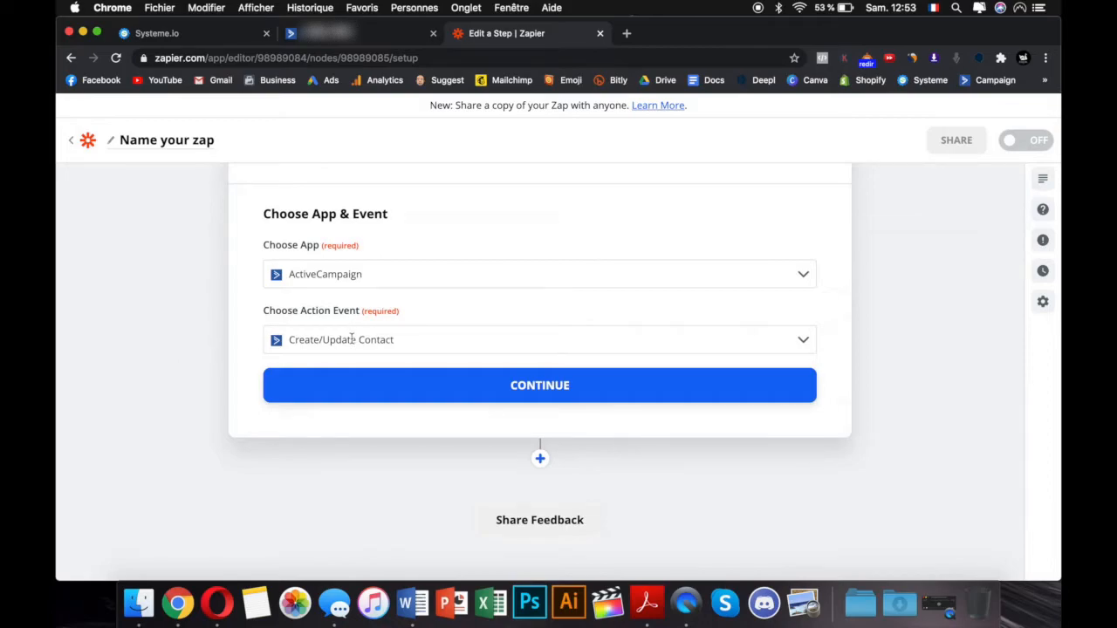
scroll(174, 361, down, 1)
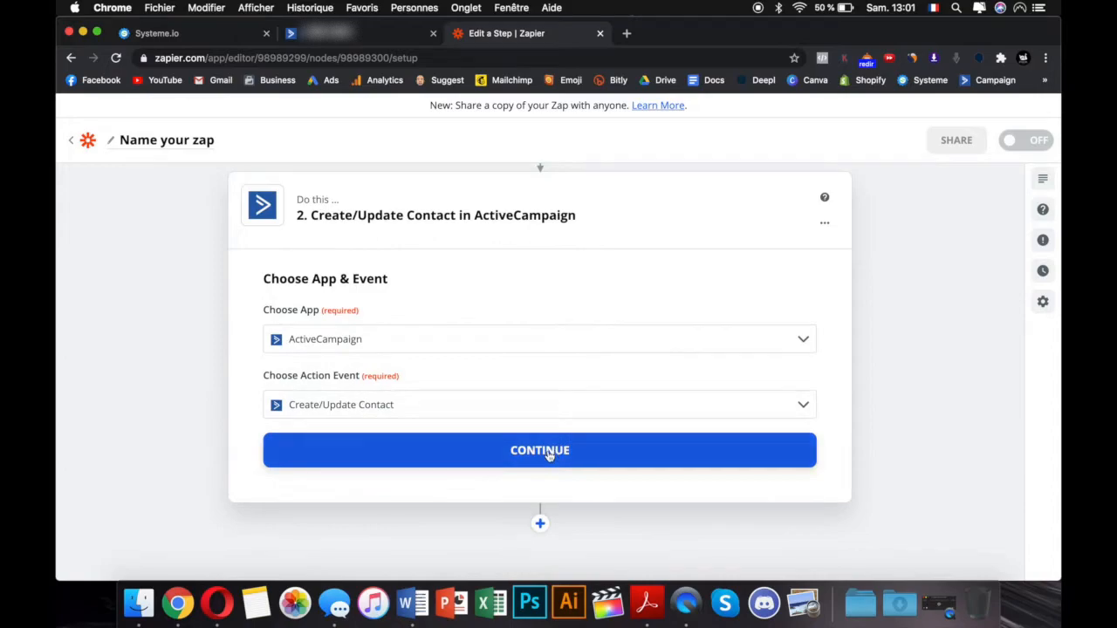
click(539, 450)
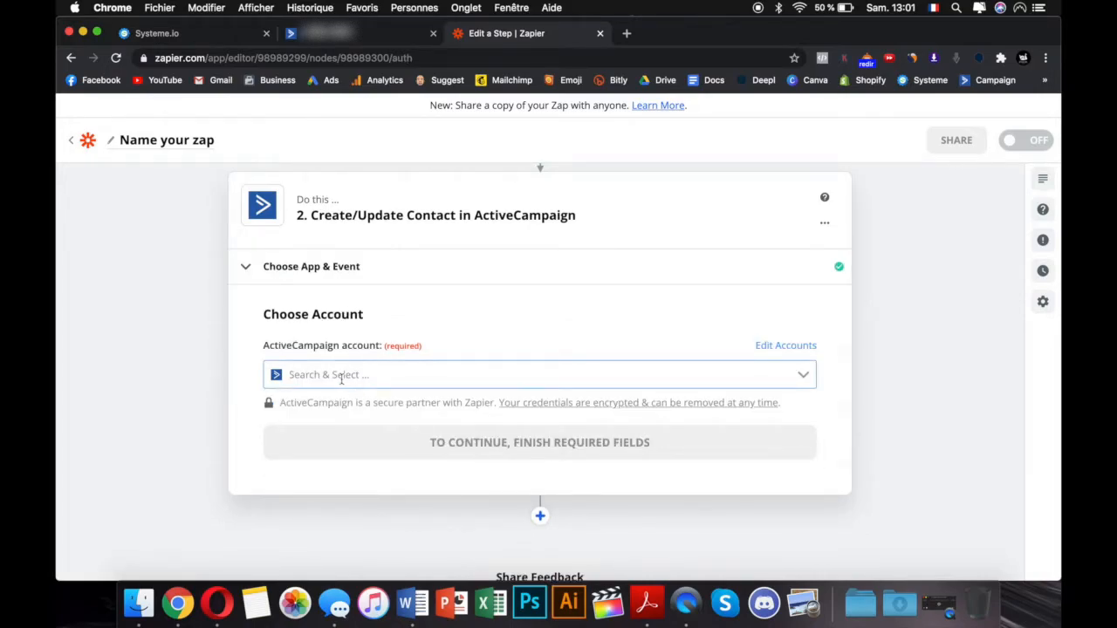
Select the ActiveCampaign account for the action and choose jneddcdjcddc as the contact's list.
click(338, 376)
click(332, 410)
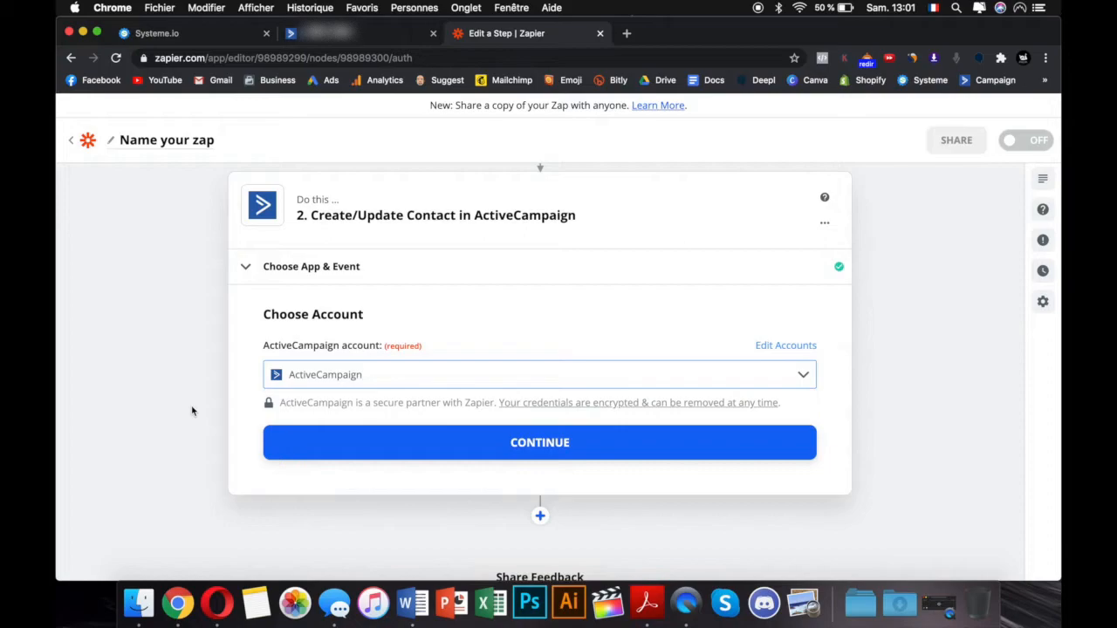
click(522, 447)
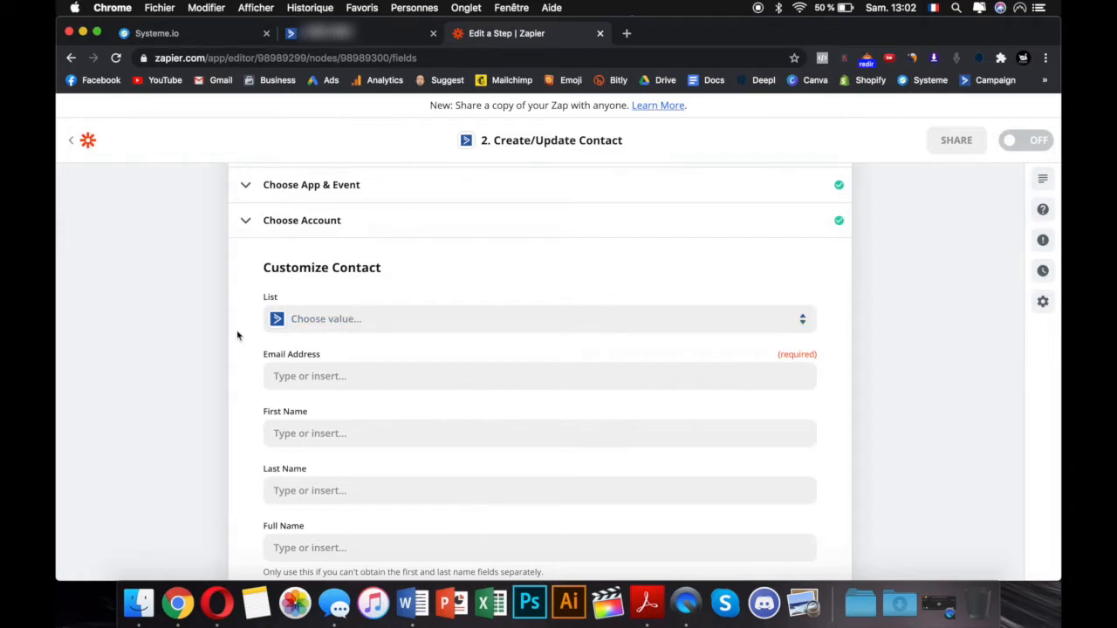
click(339, 324)
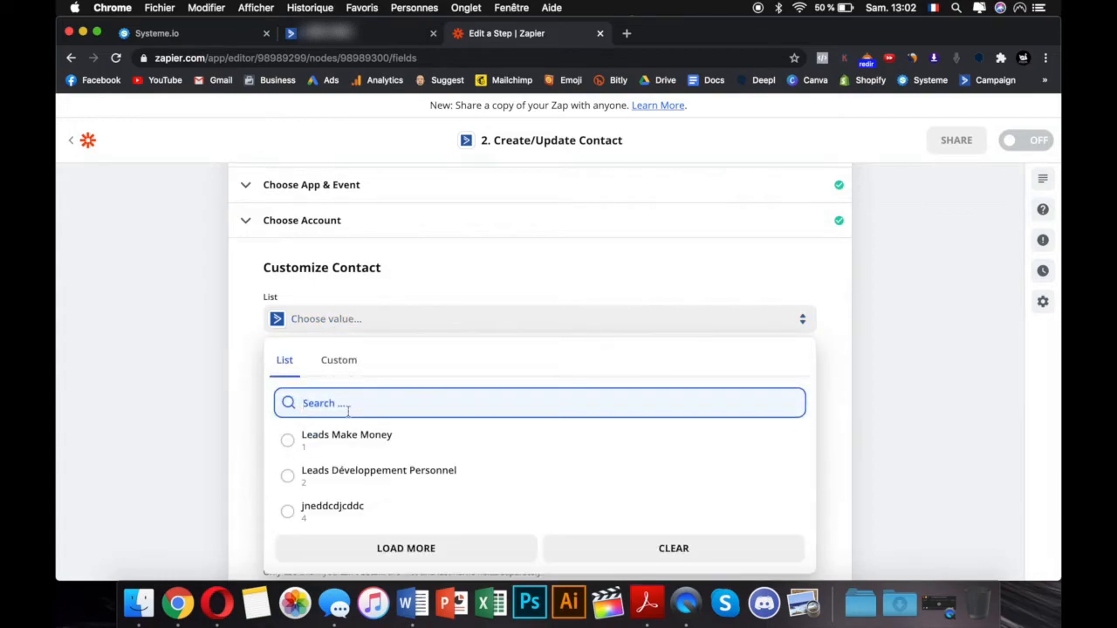
click(305, 513)
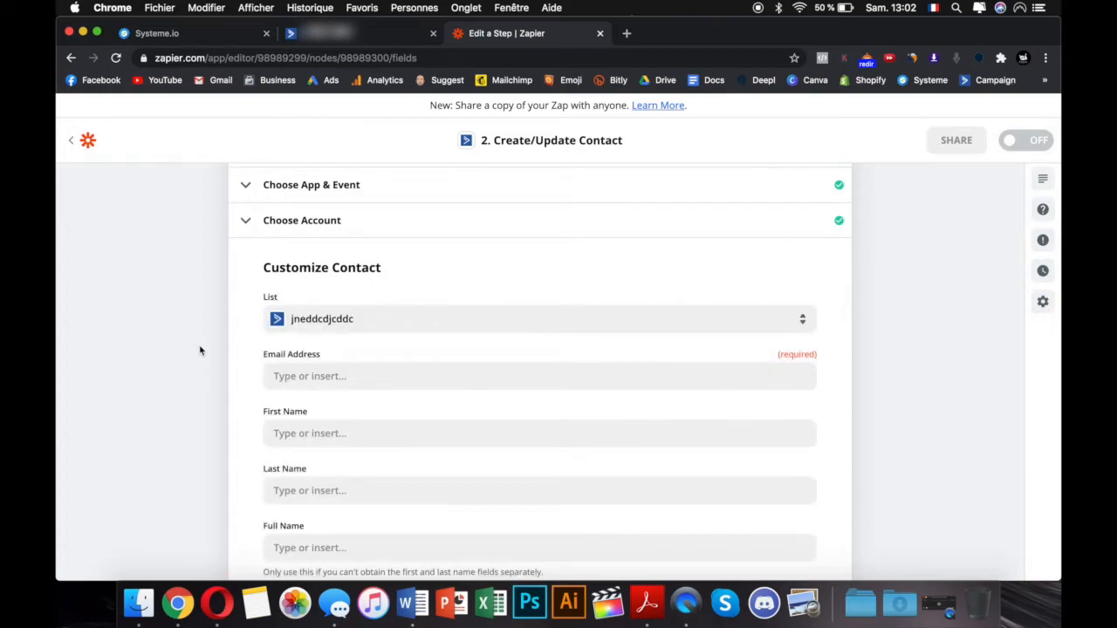
Map the contact's Email Address to the opt-in's Contact email and First Name to its Contact first name.
scroll(199, 351, down, 1)
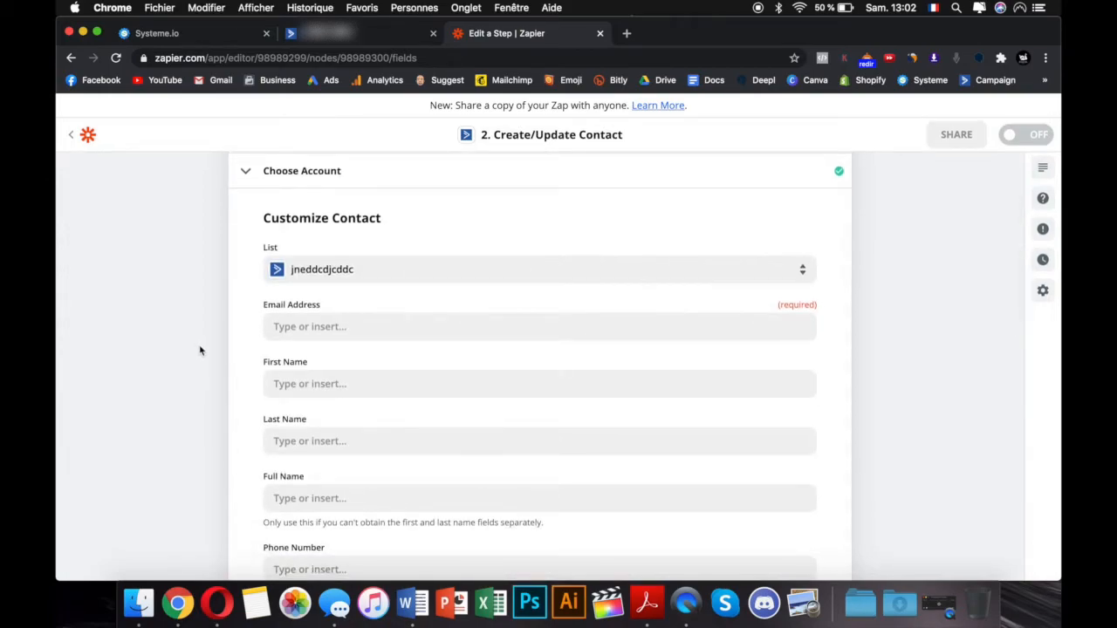
click(308, 326)
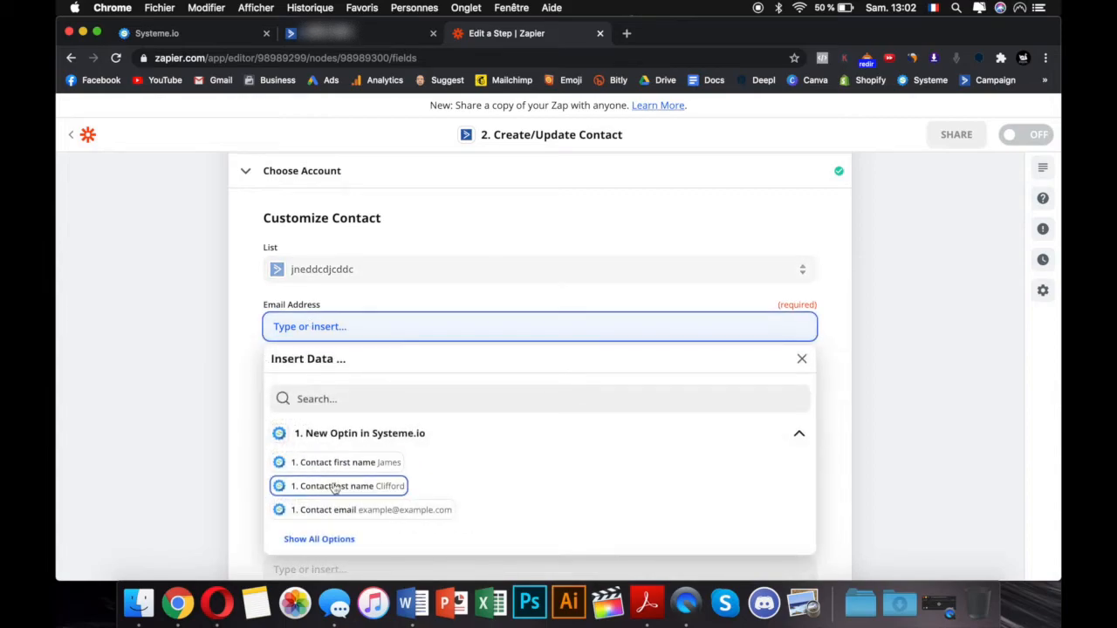
click(341, 511)
click(167, 366)
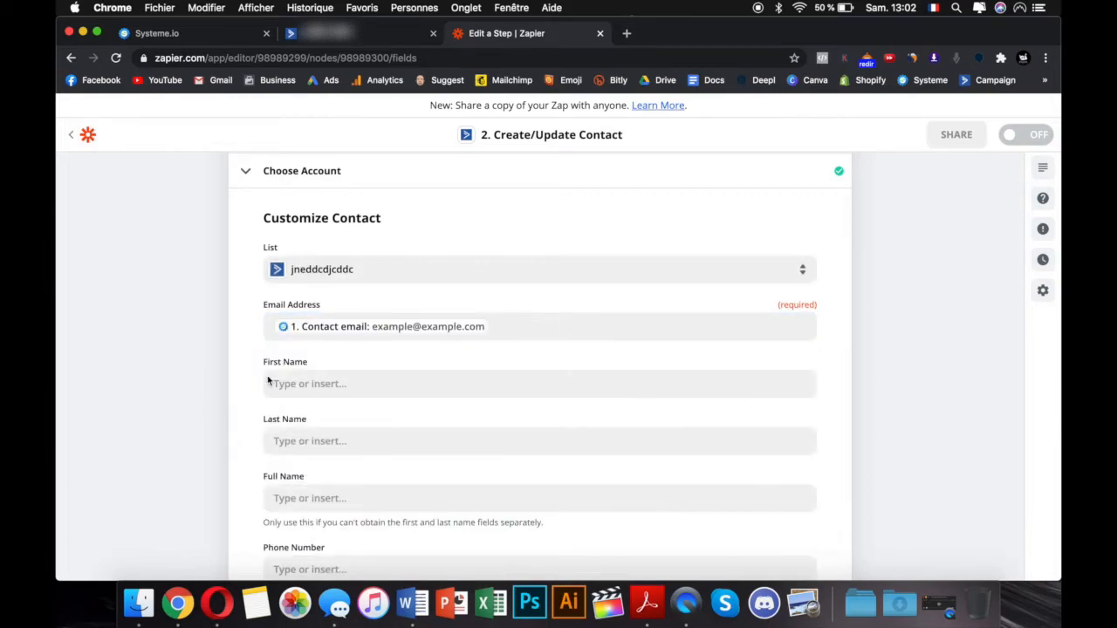
scroll(267, 375, down, 1)
click(301, 334)
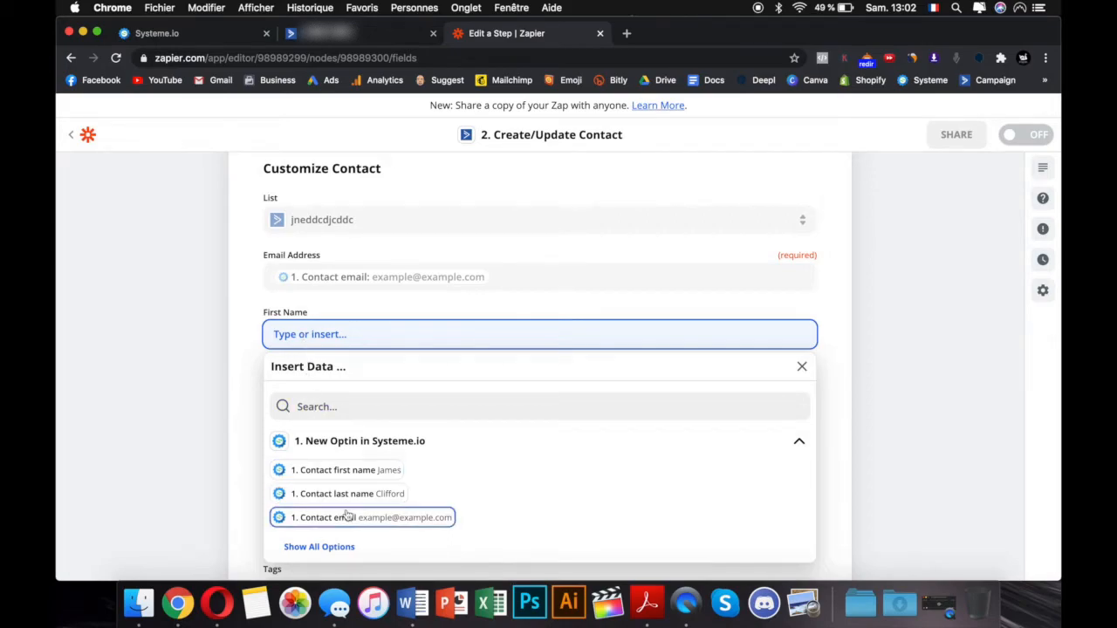
click(360, 470)
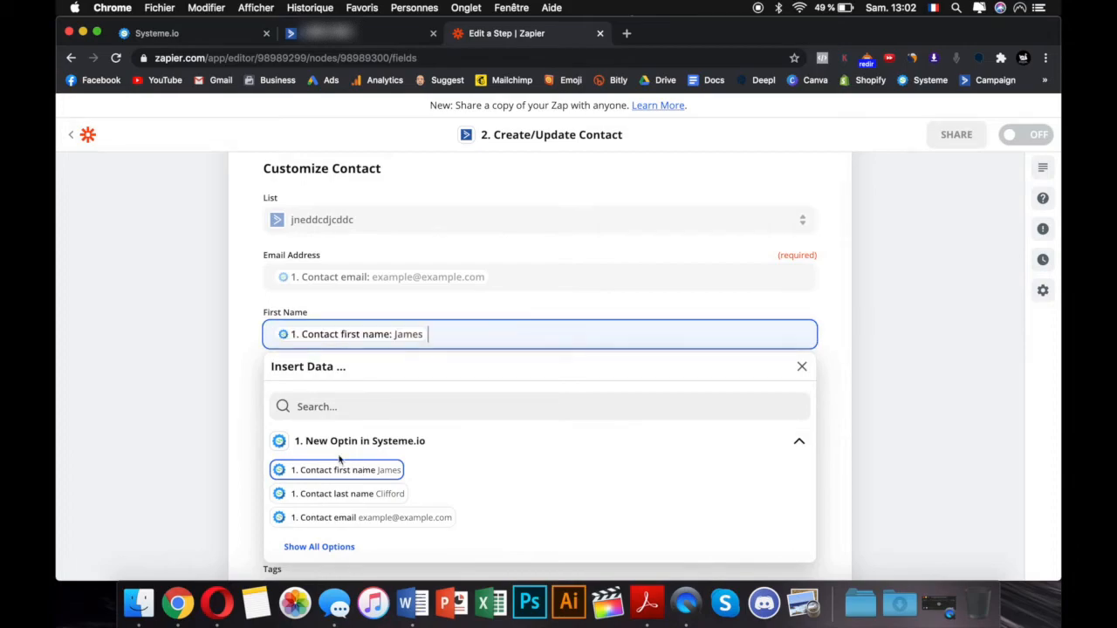
click(223, 415)
Check the remaining optional contact fields, leave them blank and continue to the action test.
scroll(224, 412, down, 5)
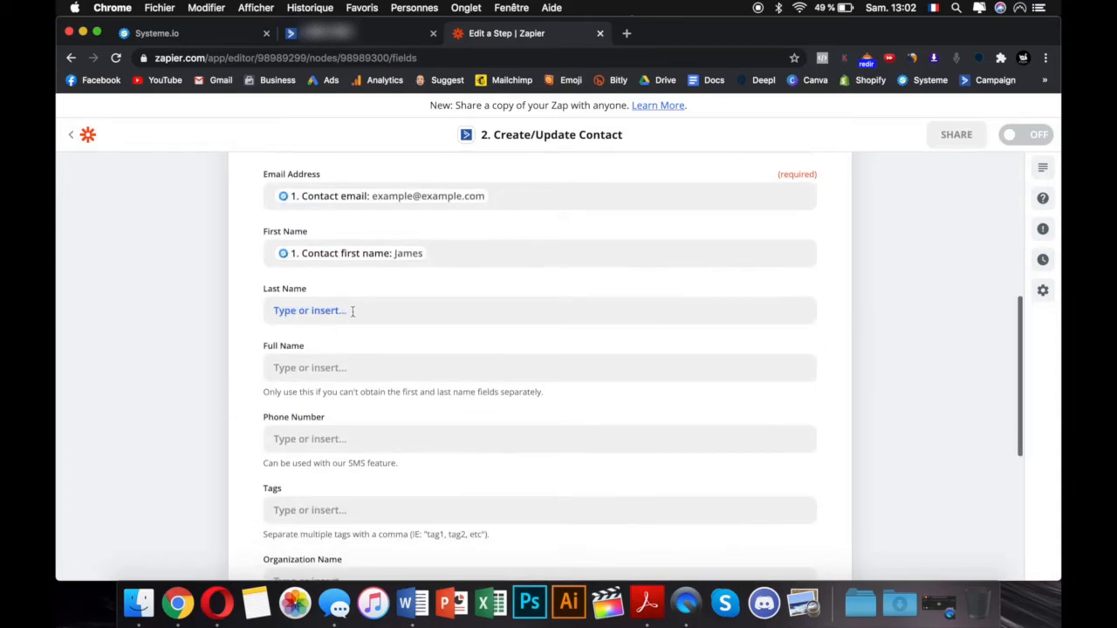
scroll(319, 371, down, 2)
scroll(319, 373, up, 2)
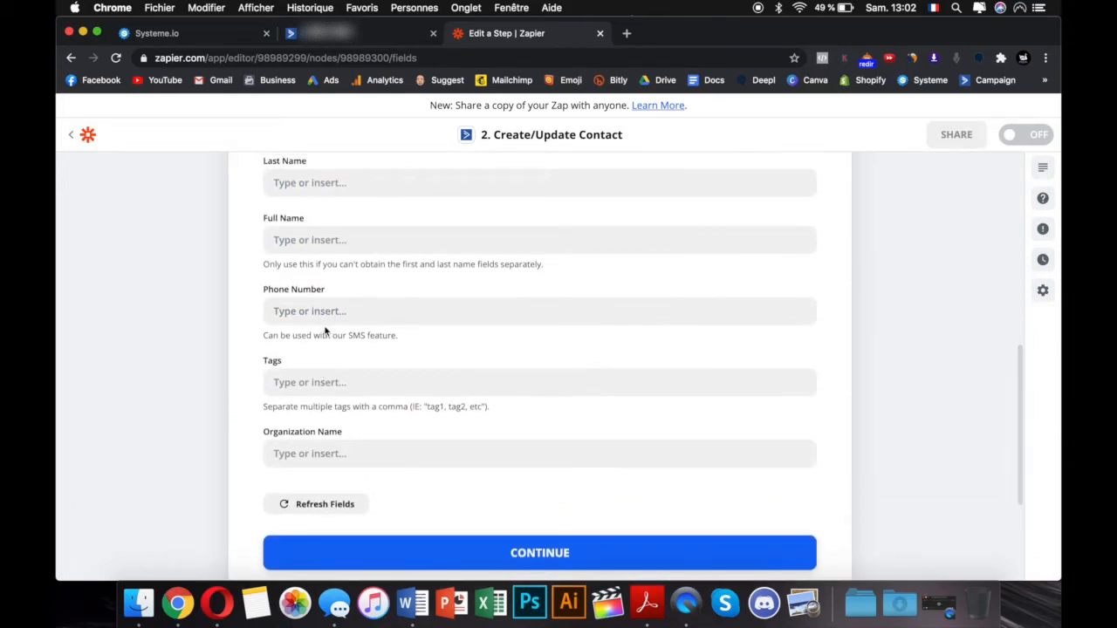
scroll(323, 338, up, 1)
scroll(323, 339, down, 2)
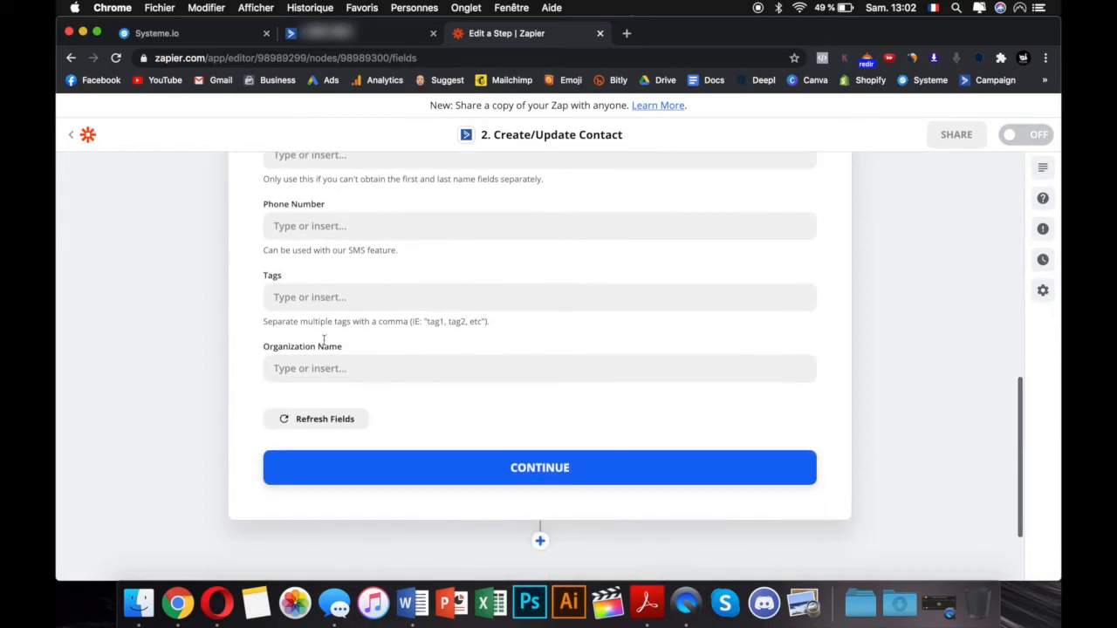
click(541, 468)
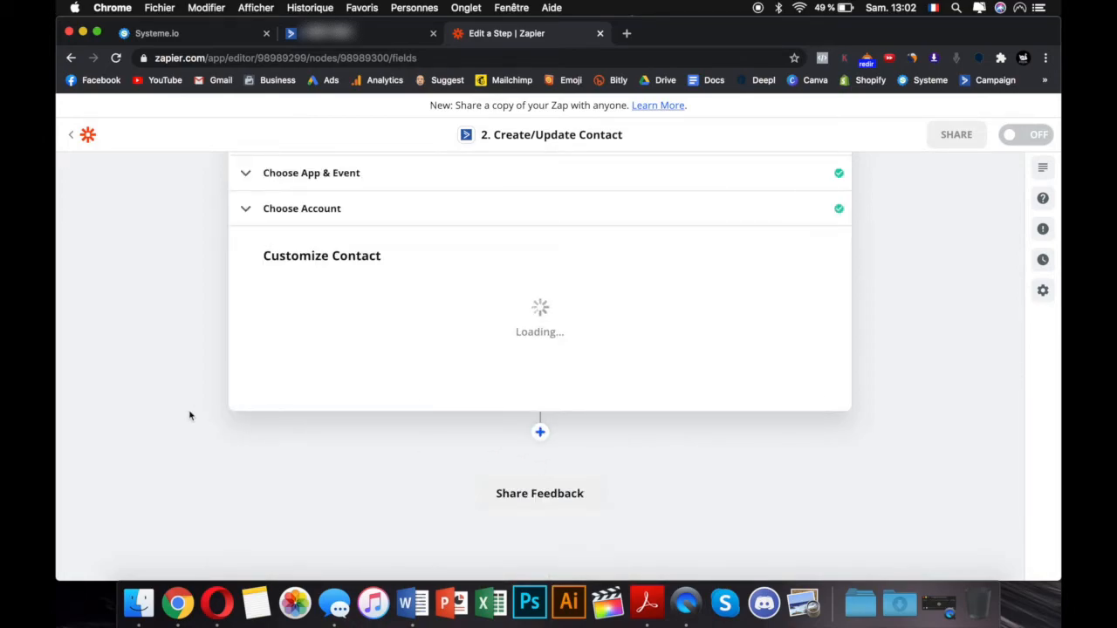
Test the Create/Update Contact action with the sample opt-in and turn on the zap.
click(690, 361)
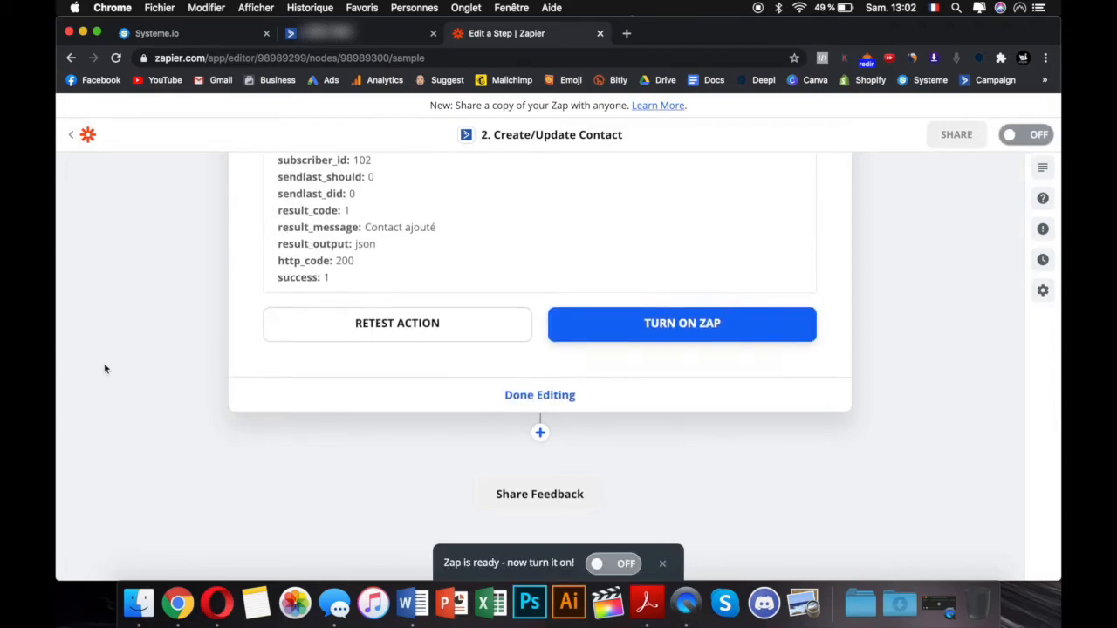
scroll(105, 369, up, 2)
click(677, 429)
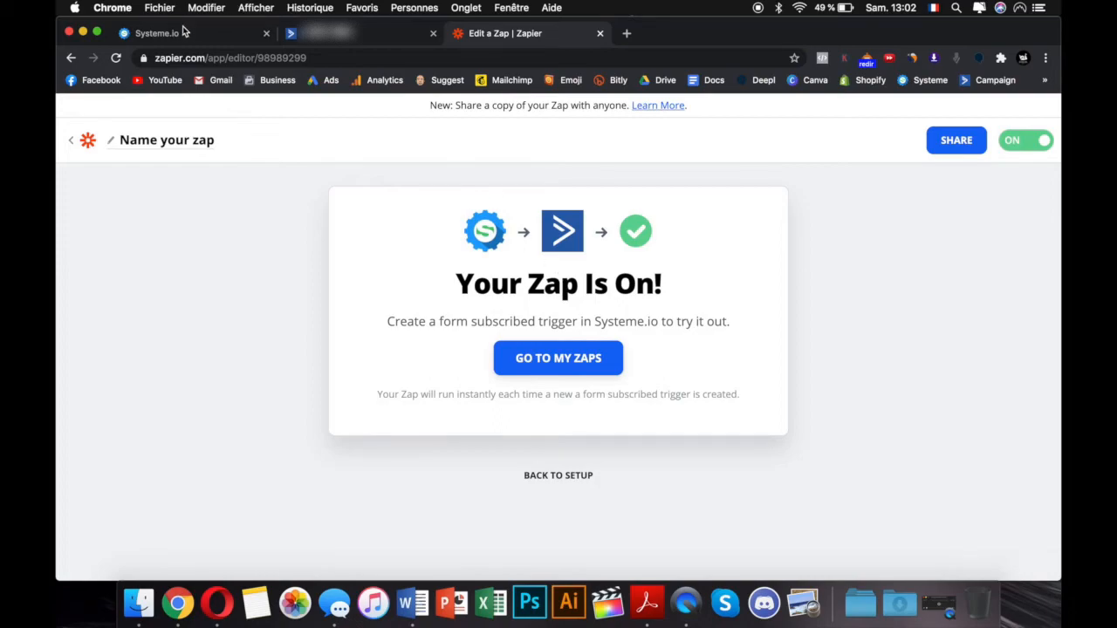
Open the live Page de capture from Systeme.io to examine its opt-in form, and switch back to the ActiveCampaign automation.
click(185, 33)
click(986, 314)
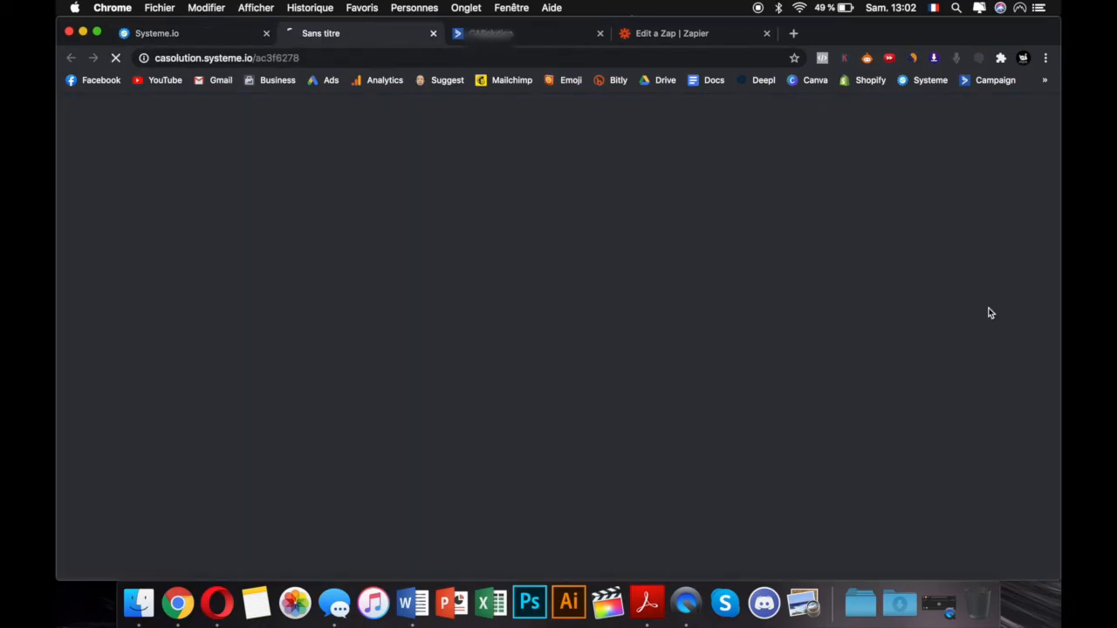
scroll(506, 327, down, 4)
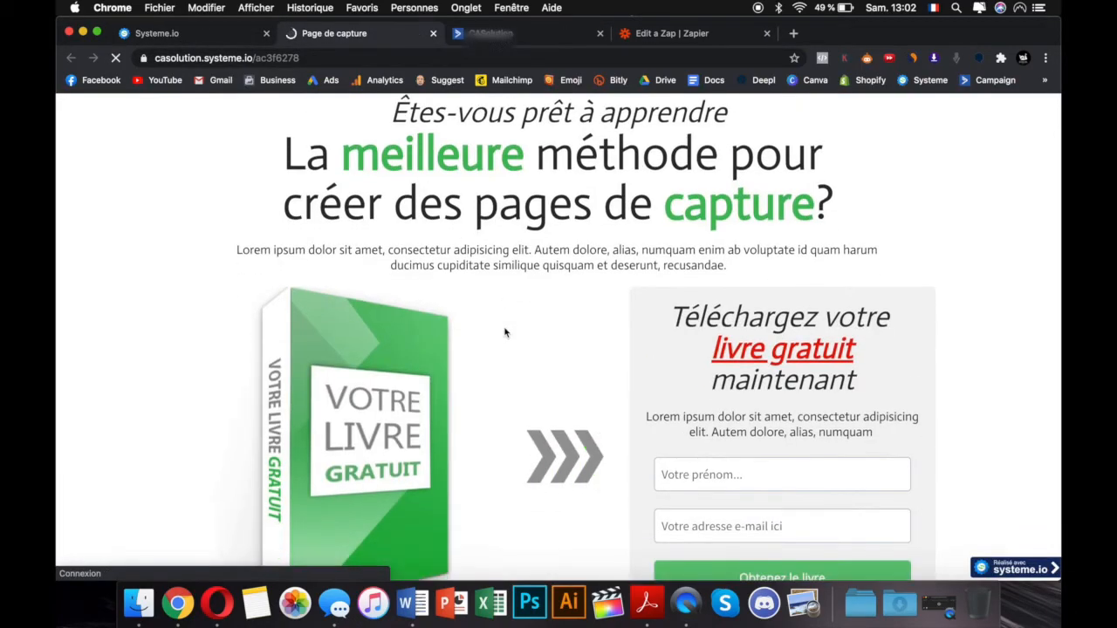
click(724, 352)
scroll(723, 352, up, 4)
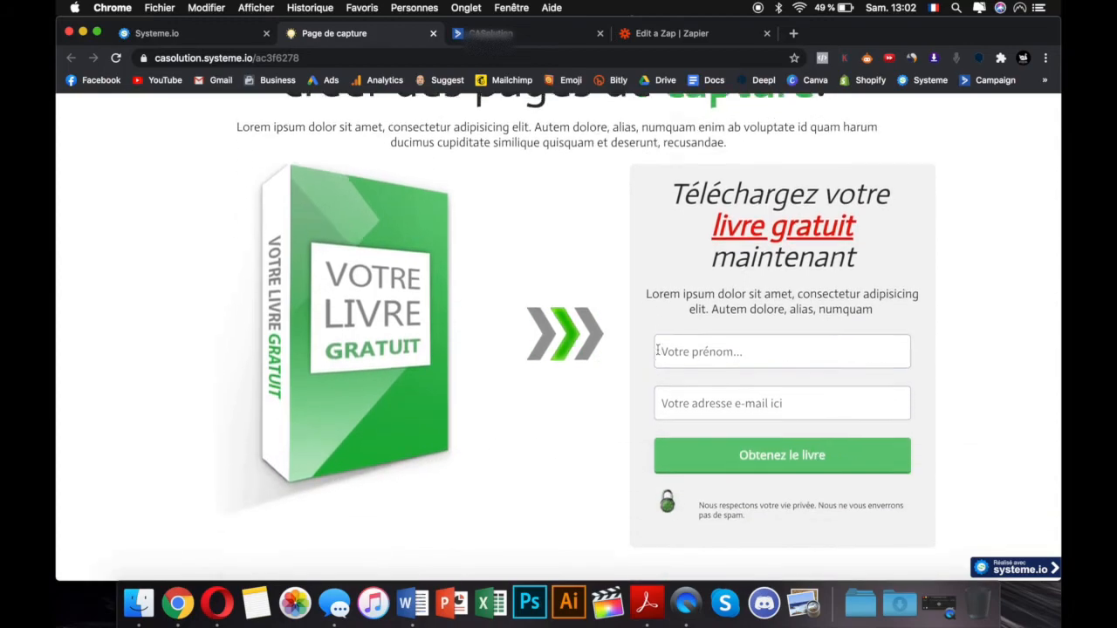
scroll(661, 354, down, 2)
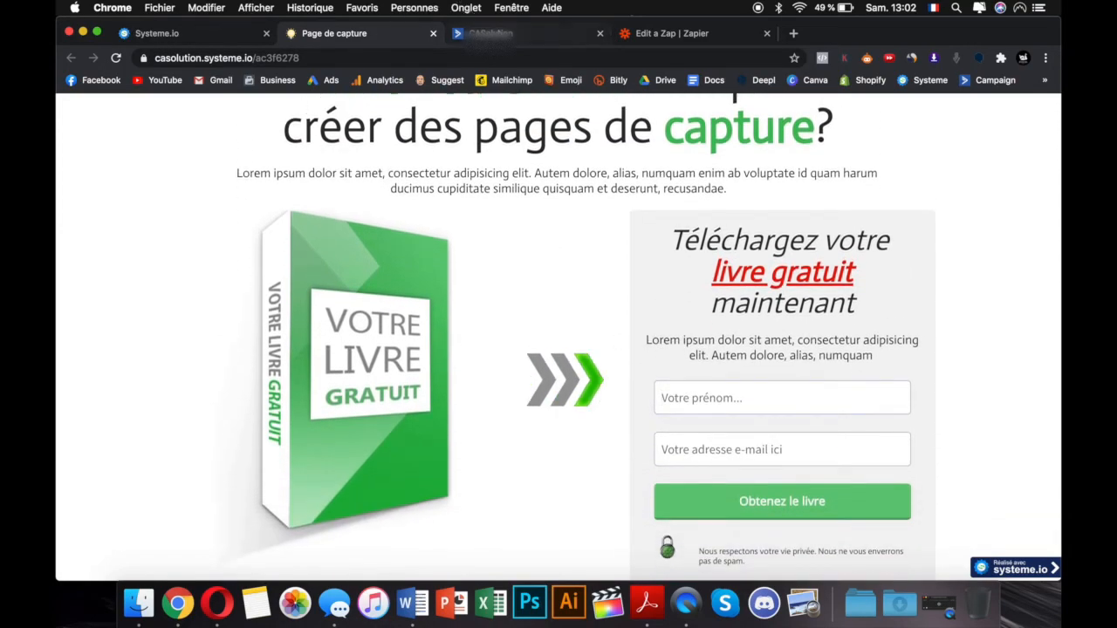
click(493, 34)
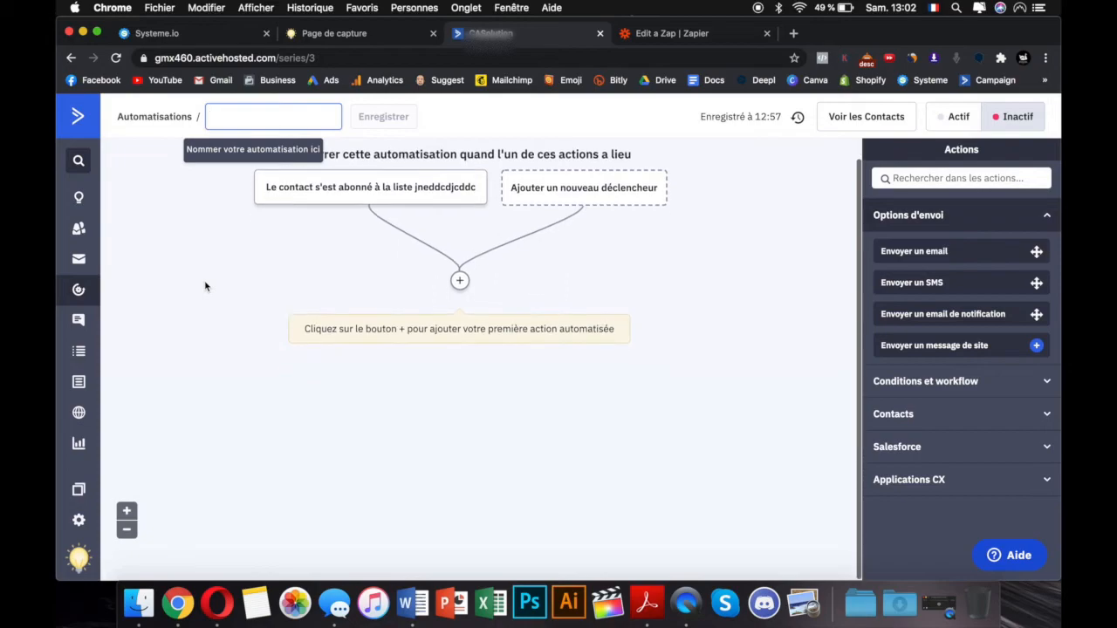